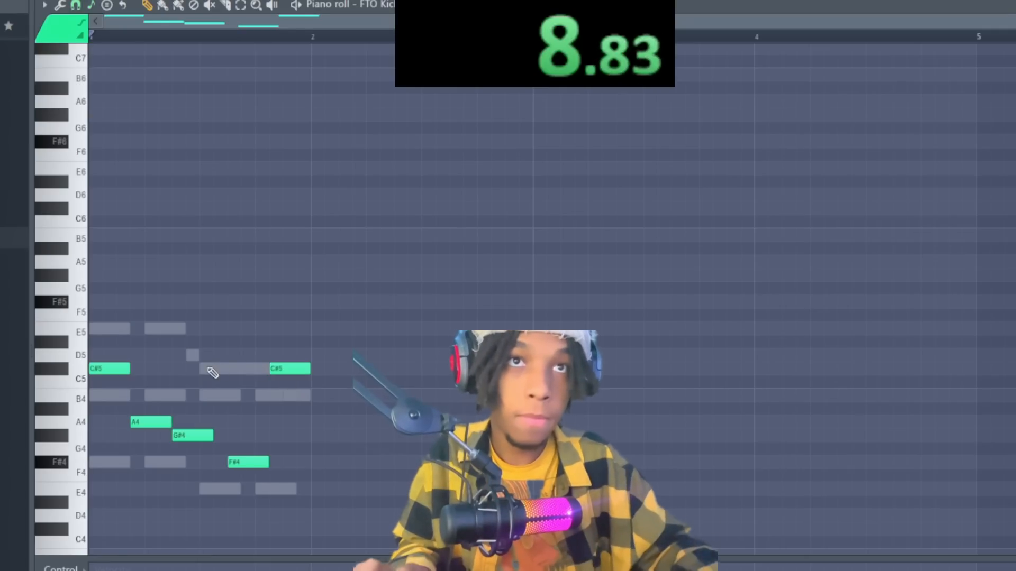
Step: Program the drum pattern: Clap on steps 5 and 13, uhh2 on 15, Da_Bomb on 3, and Mc38 Hat 2 on all 16 steps
key(F6)
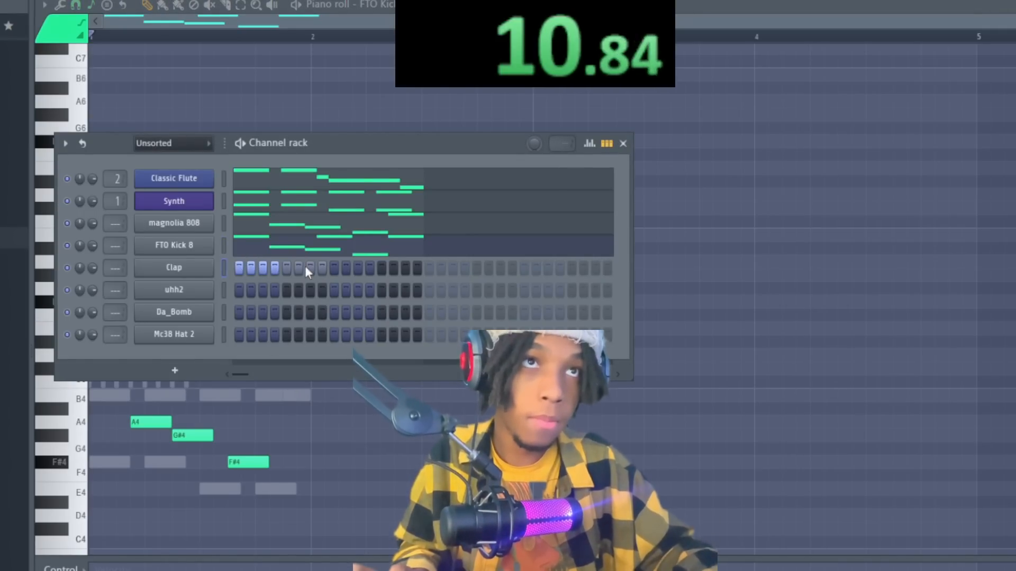
key(ctrl+z)
click(286, 269)
click(381, 268)
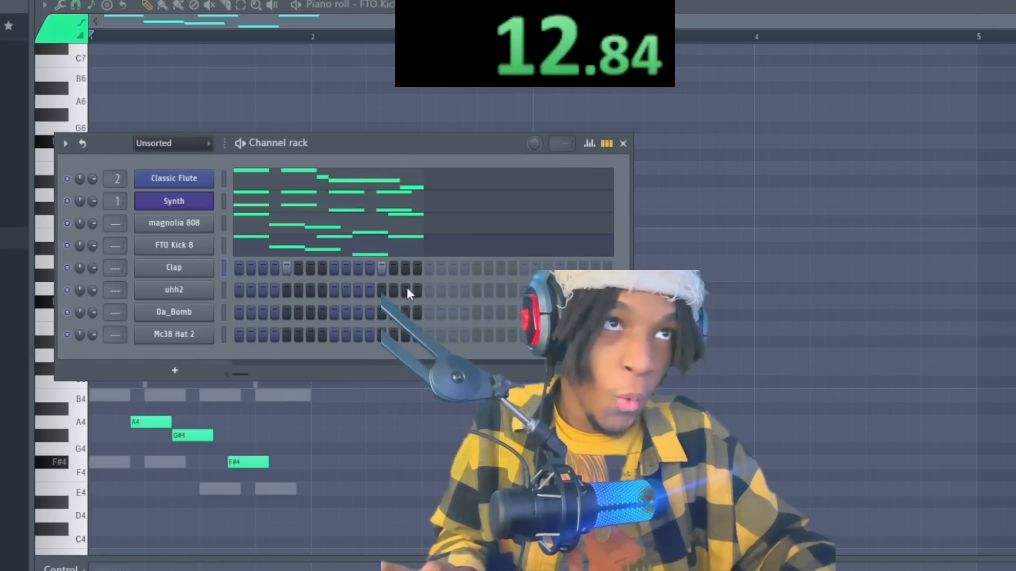
click(263, 313)
drag(239, 334, 418, 346)
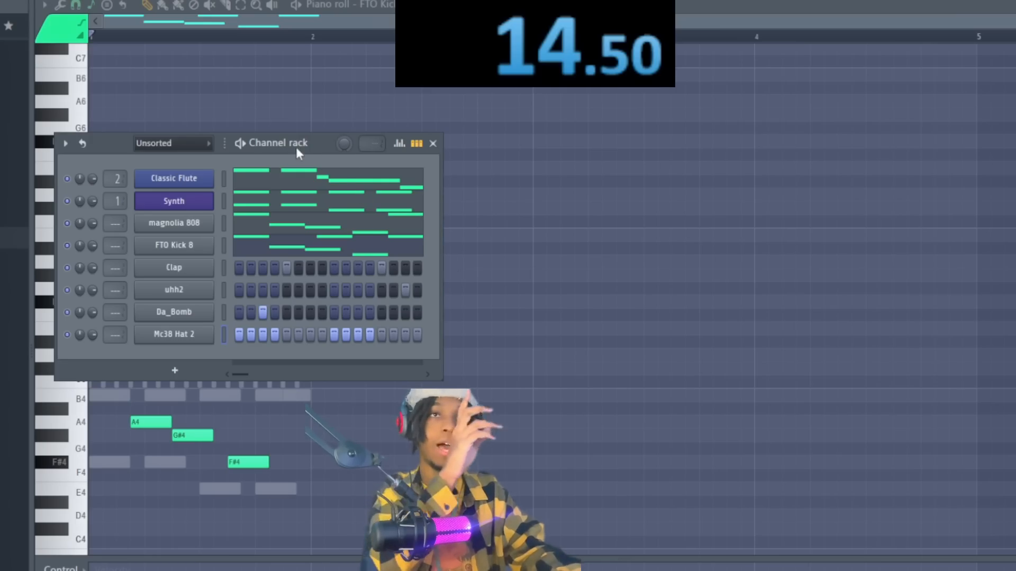
drag(296, 147, 326, 323)
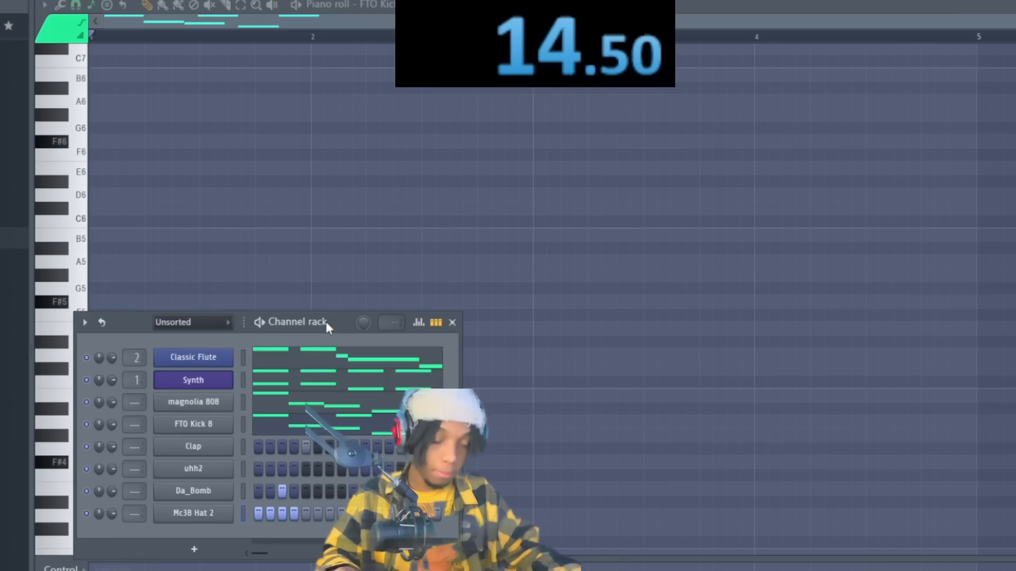
key(space)
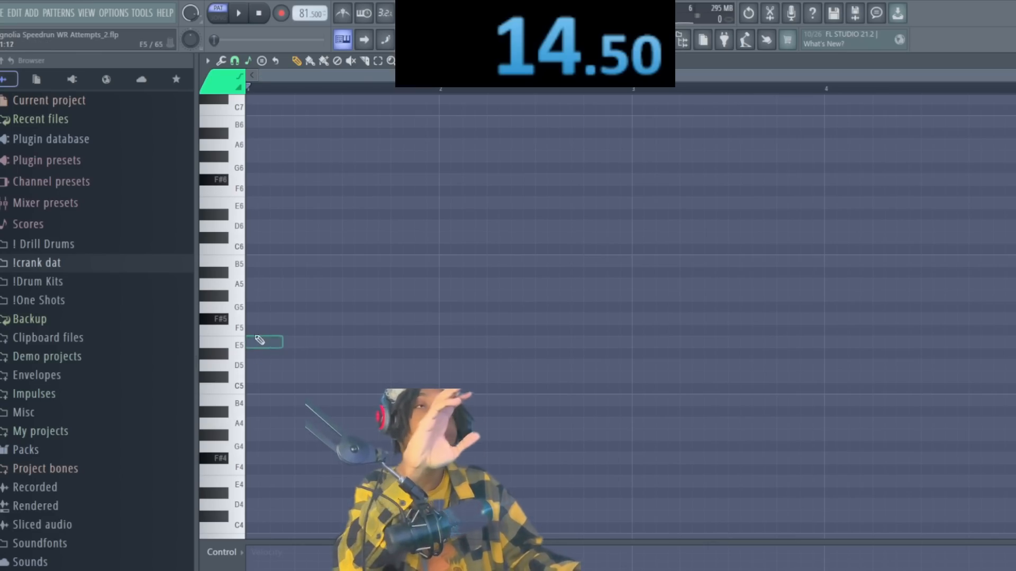
key(F6)
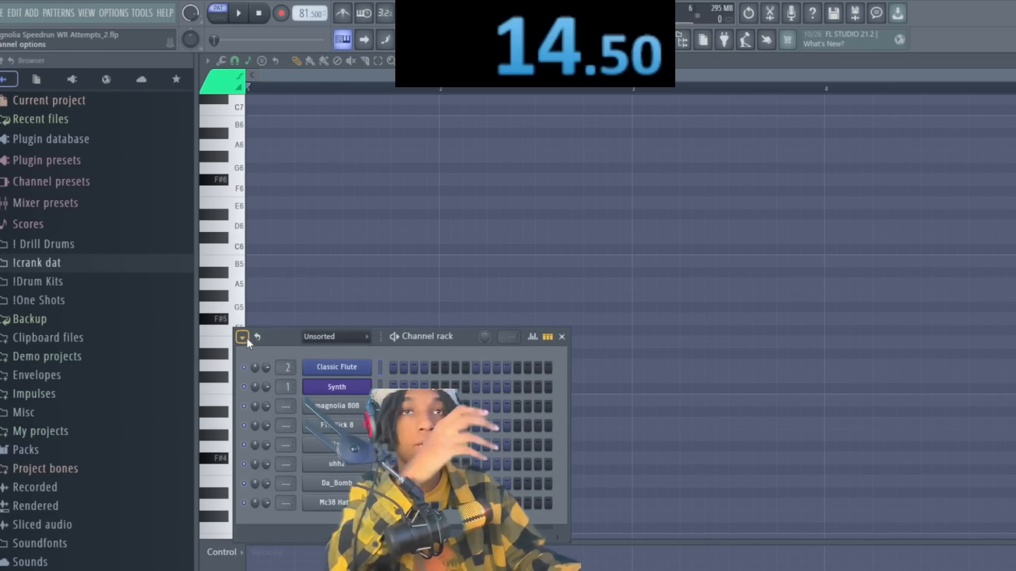
click(334, 259)
right_click(334, 260)
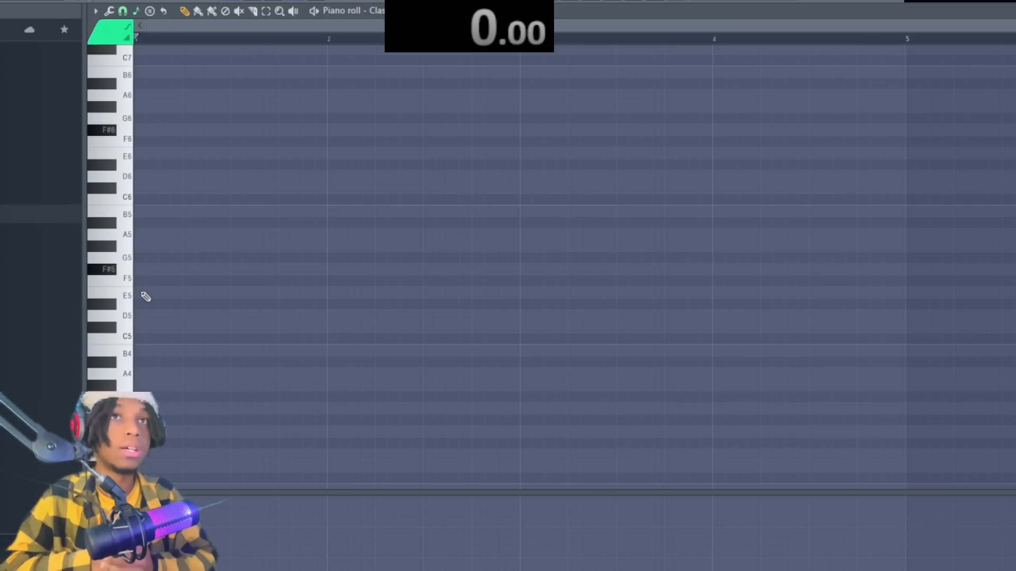
Step: Place the Classic Flute melody notes E5, E5, D5, C#5 and B4 across bar 1, followed by A4 at bar 2
click(145, 294)
click(187, 293)
click(220, 316)
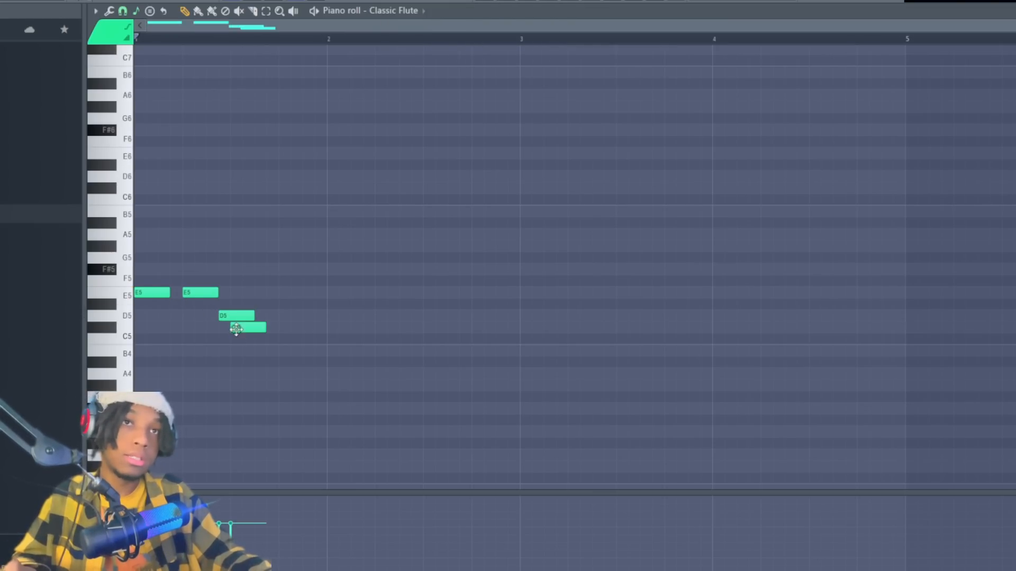
click(305, 352)
click(327, 373)
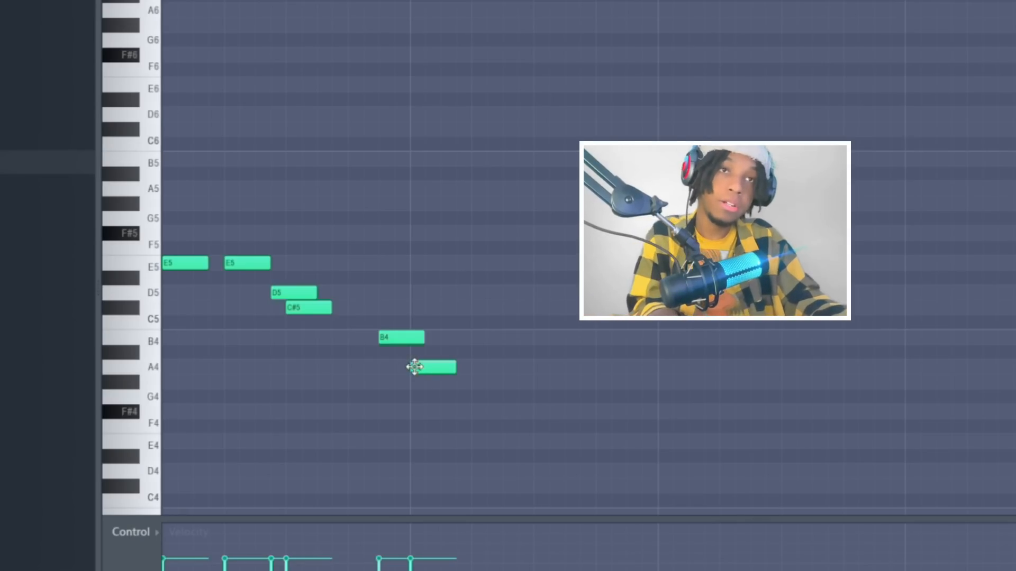
Step: Apply quick legato to the flute notes from the second E5 through B4, and remove the trailing A4
drag(327, 367, 197, 291)
drag(244, 262, 216, 249)
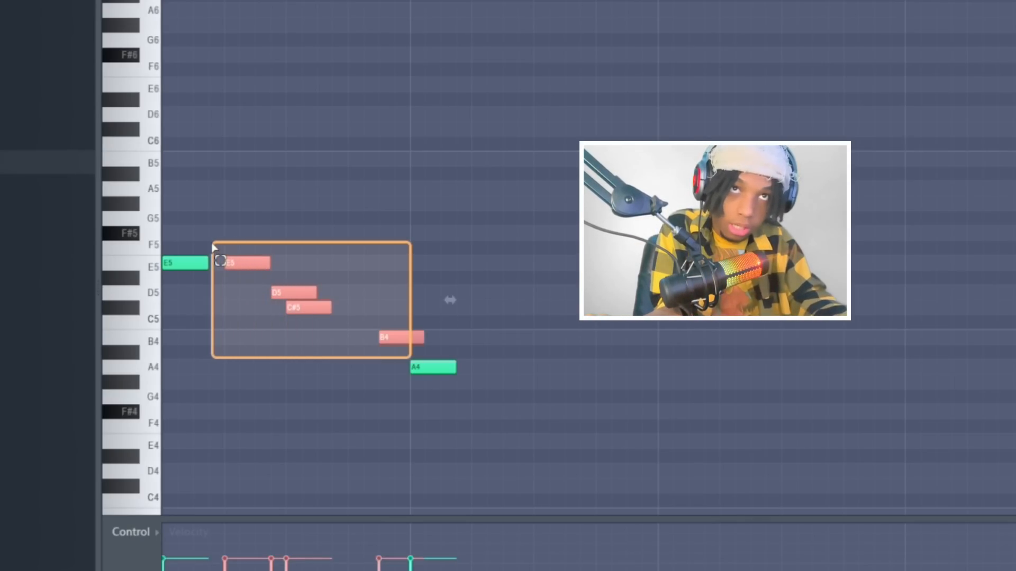
key(ctrl+l)
drag(211, 244, 389, 360)
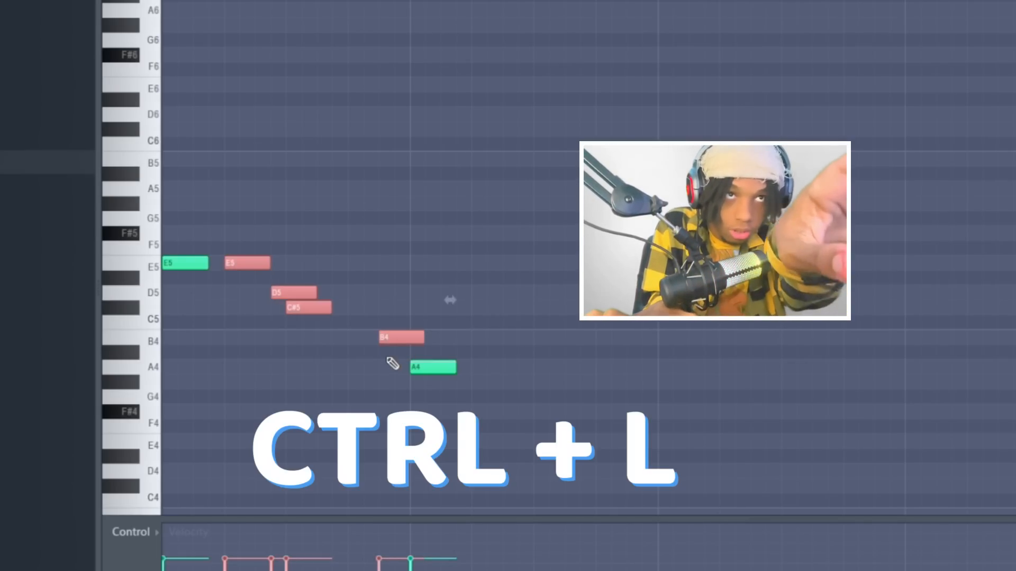
key(ctrl+l)
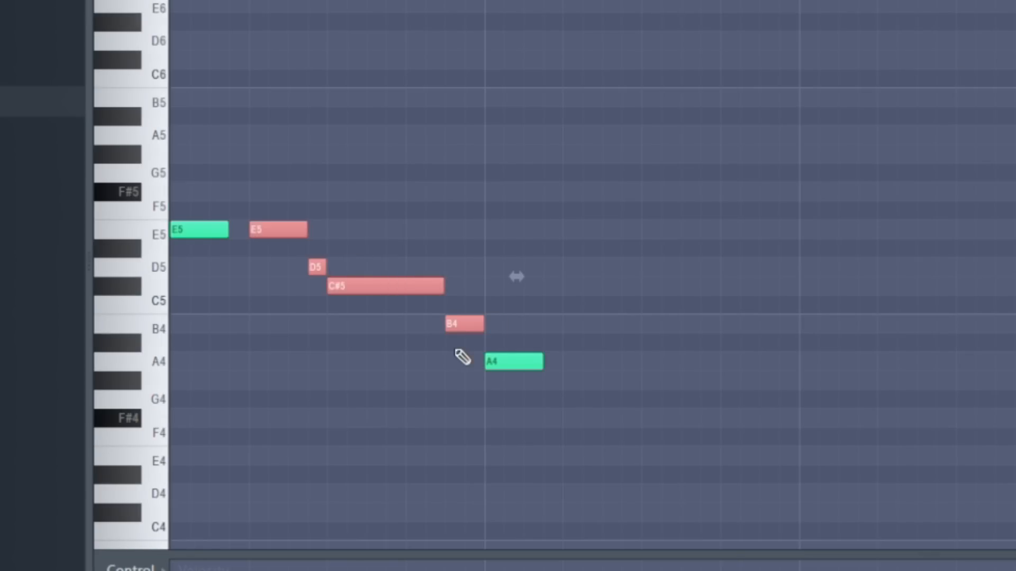
key(ctrl+k)
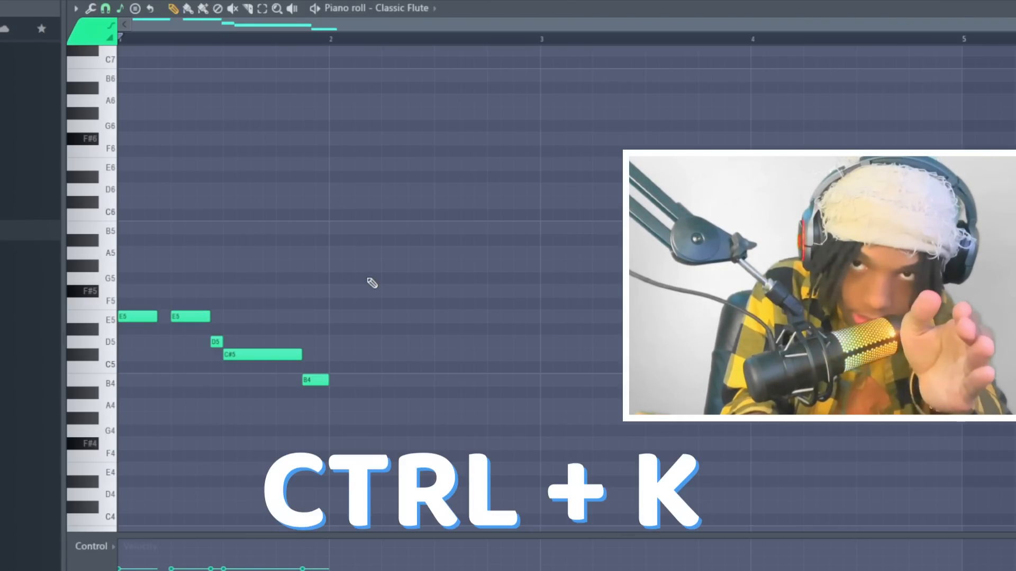
Step: Switch the piano roll to the Synth channel and place four evenly spaced B4 notes across bar 1
key(Down)
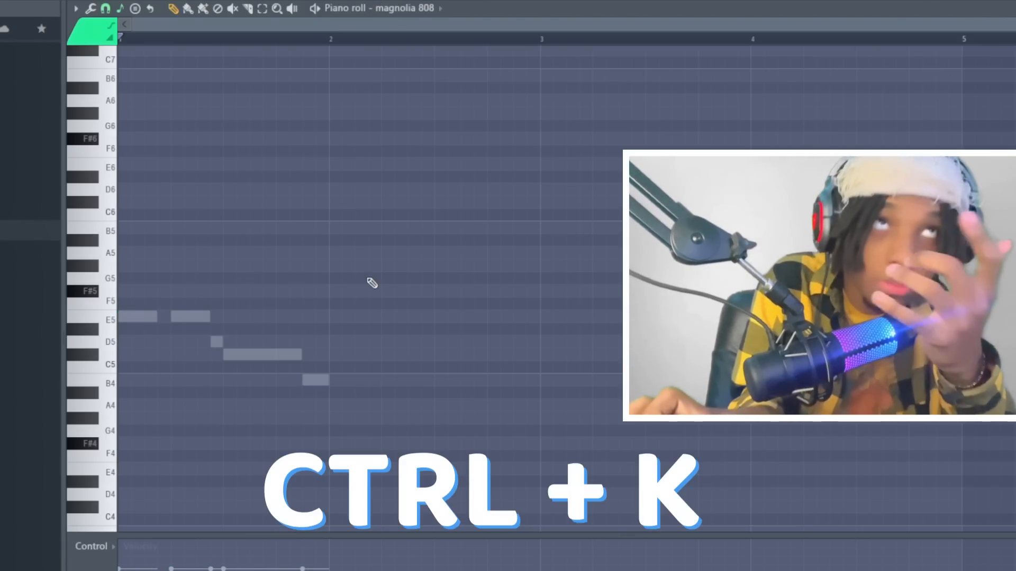
click(137, 265)
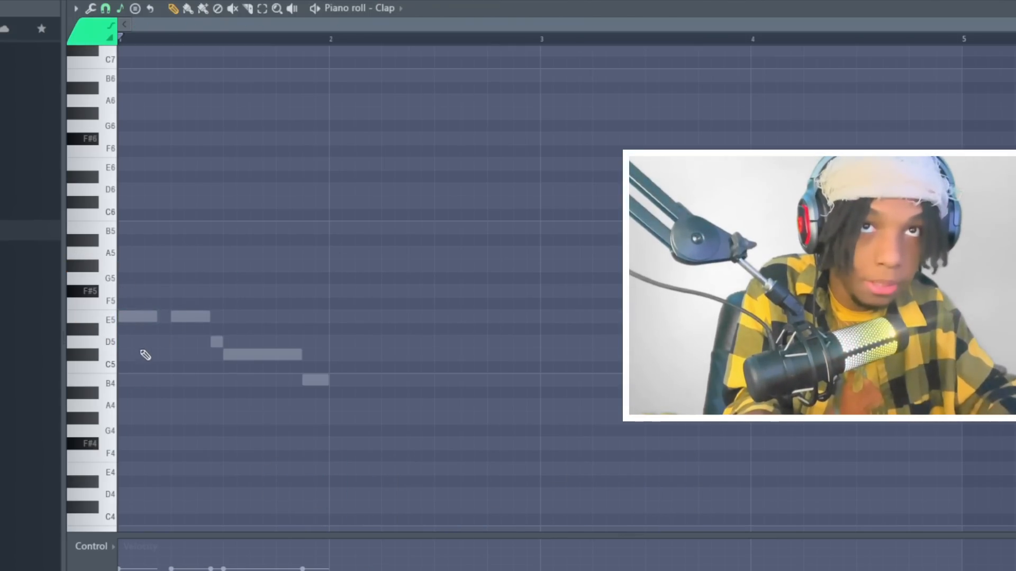
key(Up)
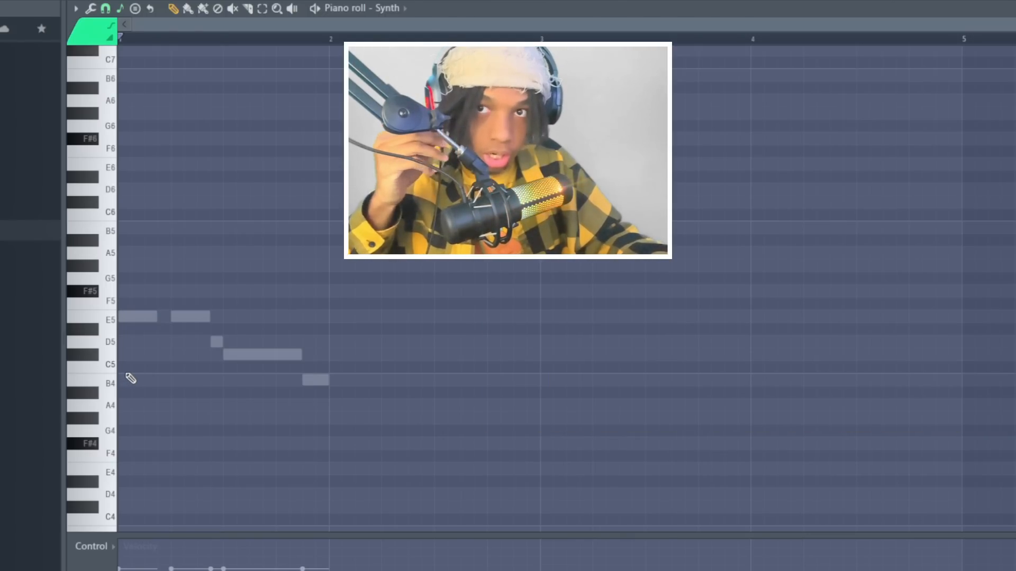
click(123, 391)
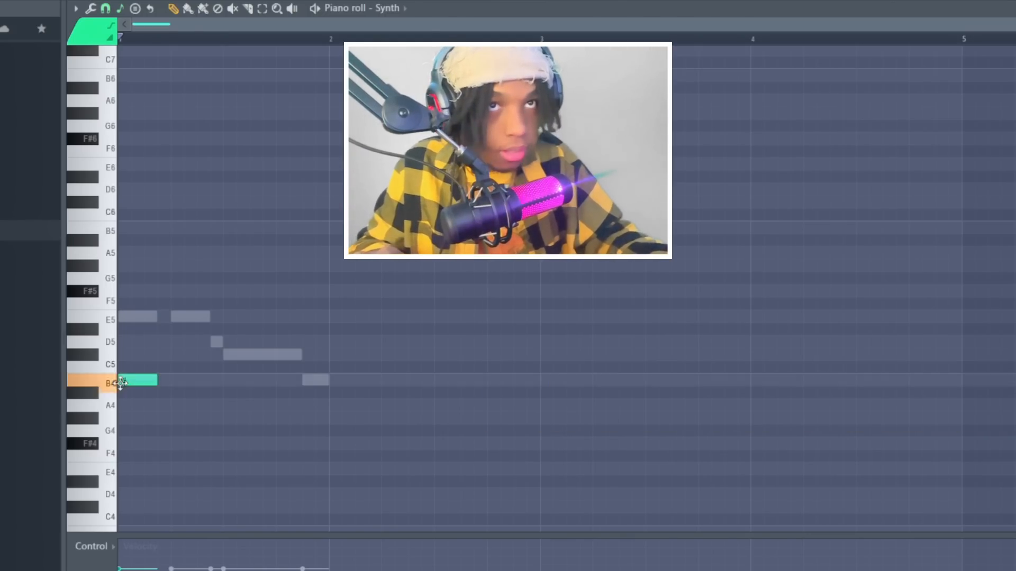
click(175, 383)
click(227, 383)
click(280, 383)
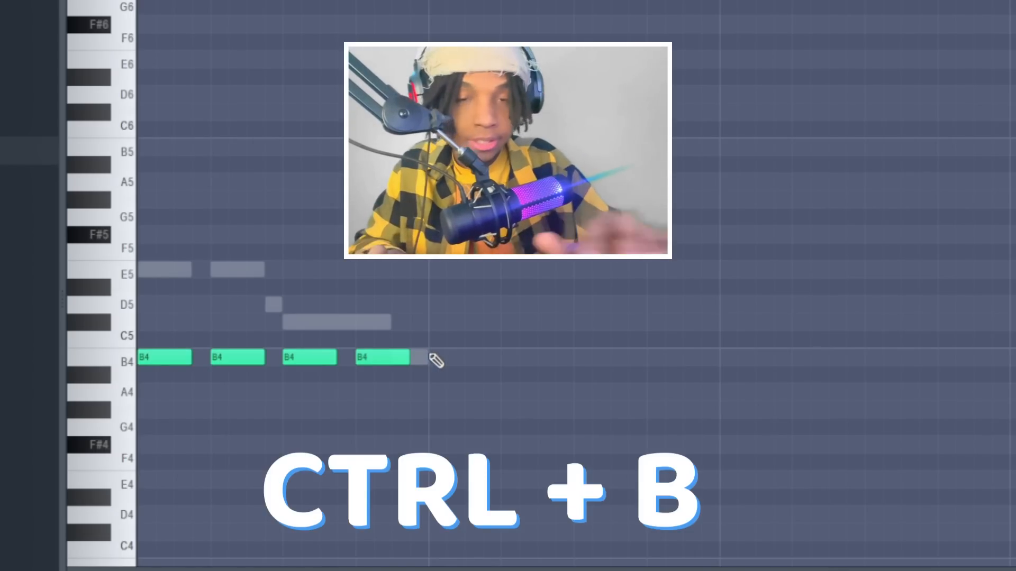
Step: Duplicate the four-note B4 group repeatedly until the row of notes extends into bar 5
key(ctrl+b)
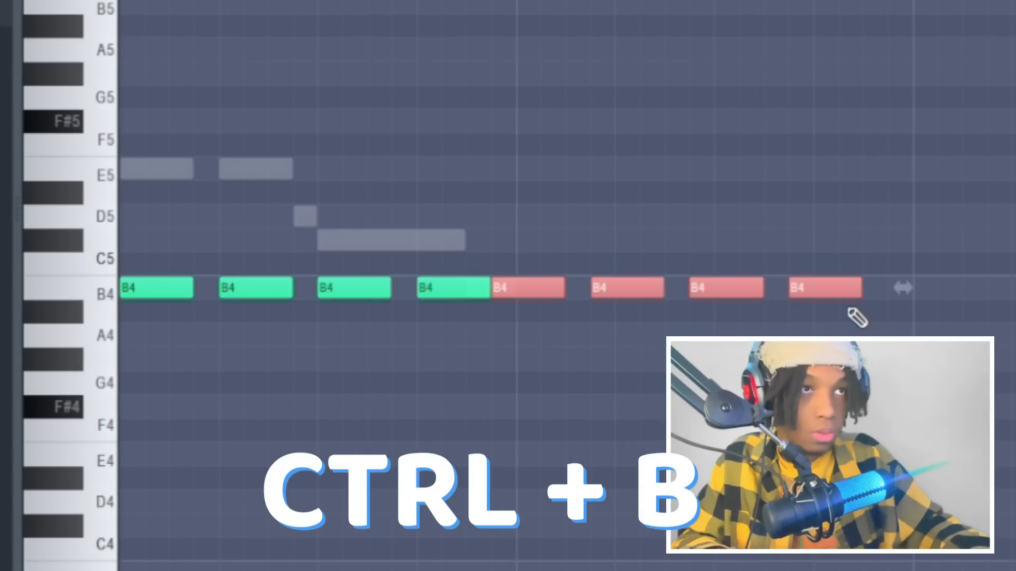
key(ctrl+b)
scroll(557, 413, down, 3)
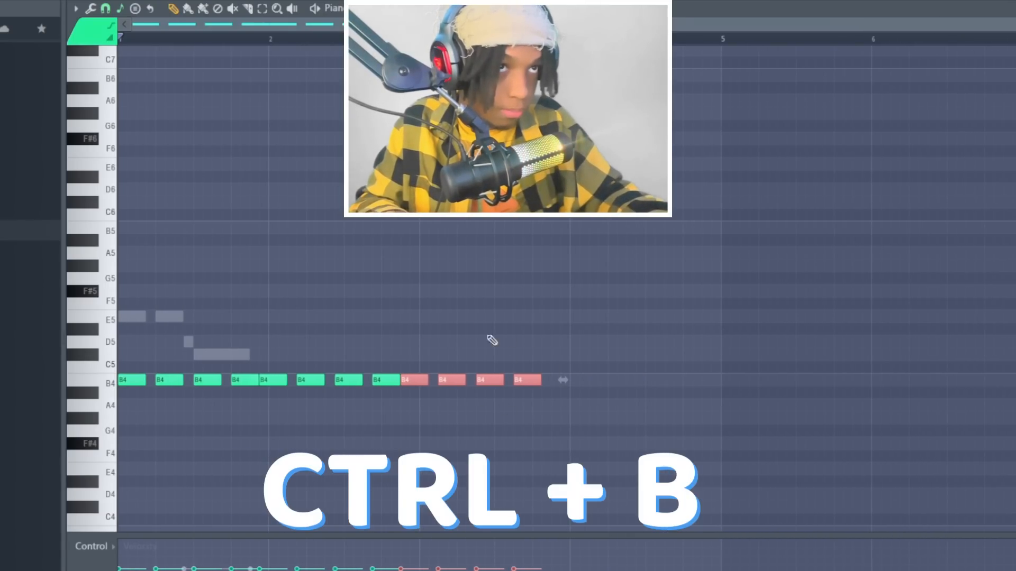
key(ctrl+b)
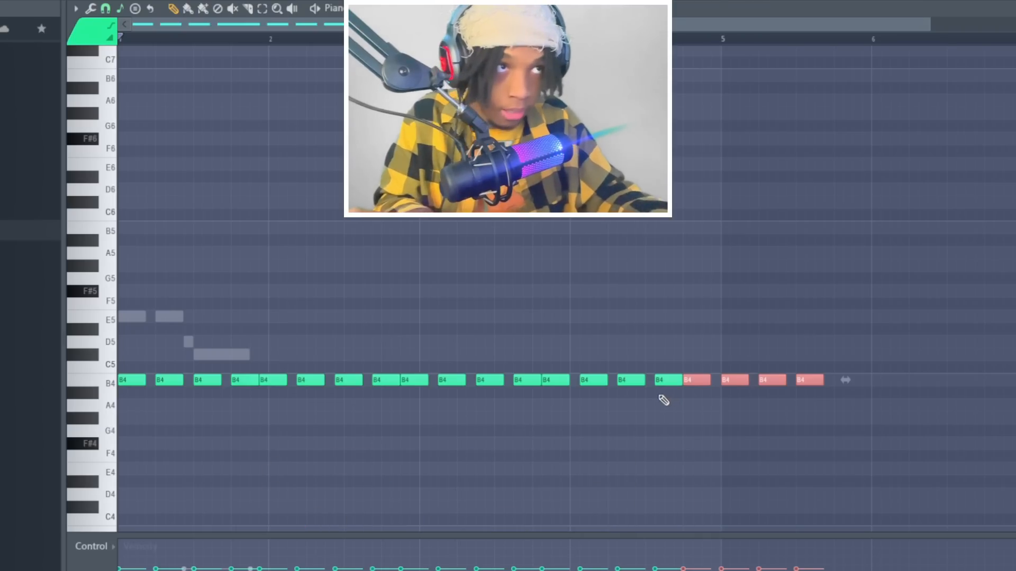
key(ctrl+a)
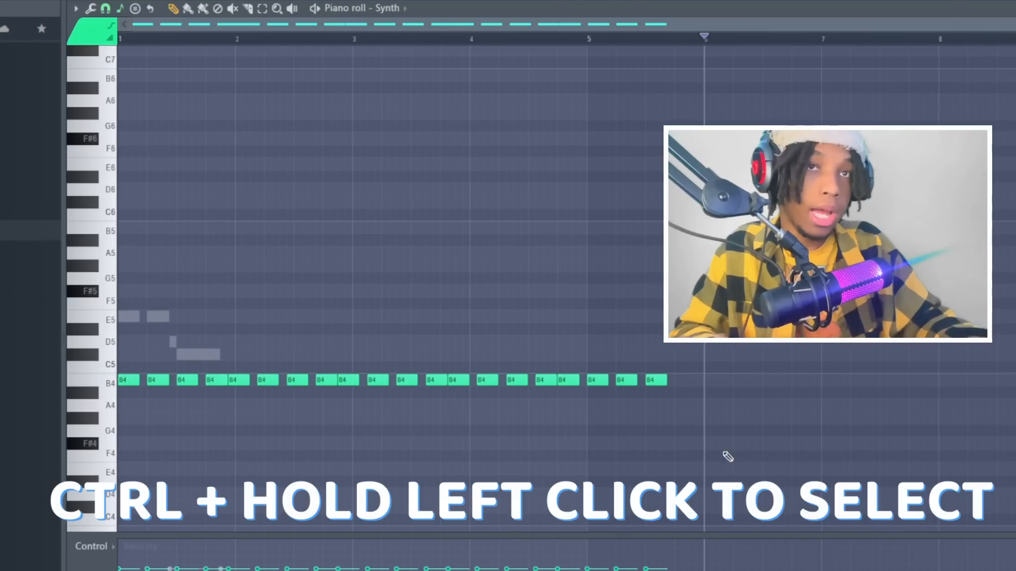
Step: Select the entire row of Synth B4 notes and duplicate it directly after the last note
drag(728, 456, 27, 296)
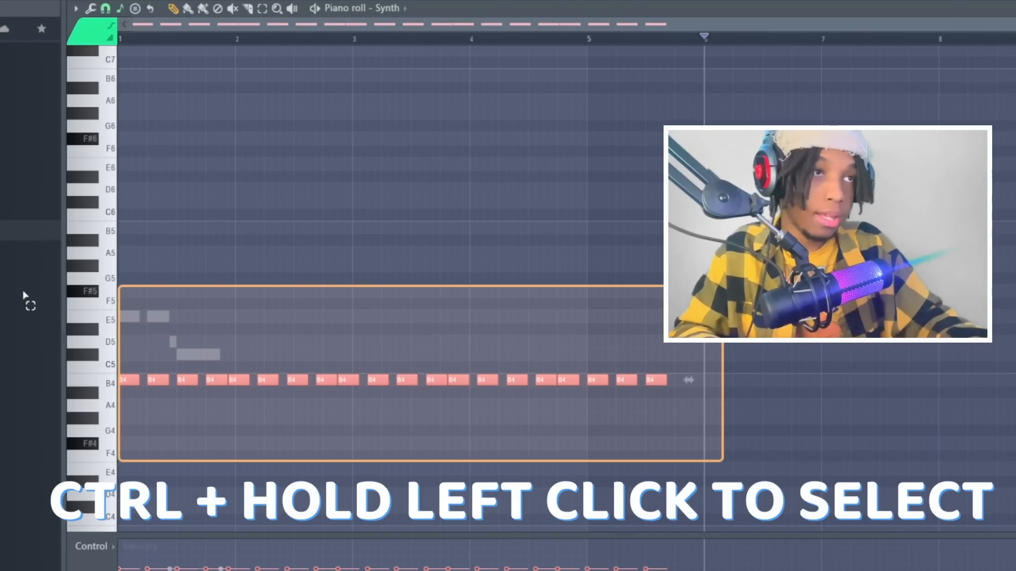
key(ctrl+b)
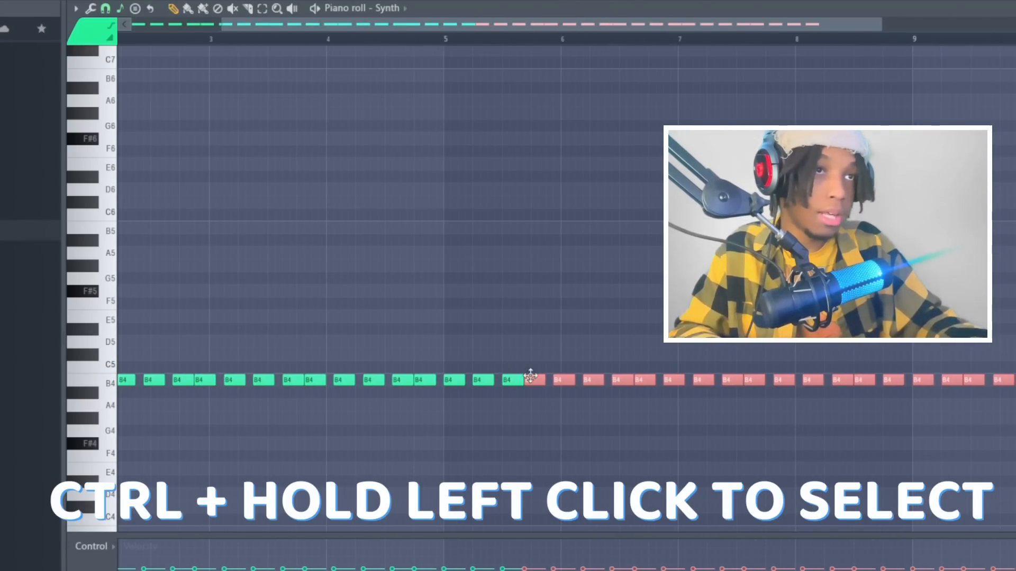
scroll(531, 376, up, 1)
scroll(532, 375, up, 2)
scroll(533, 374, down, 4)
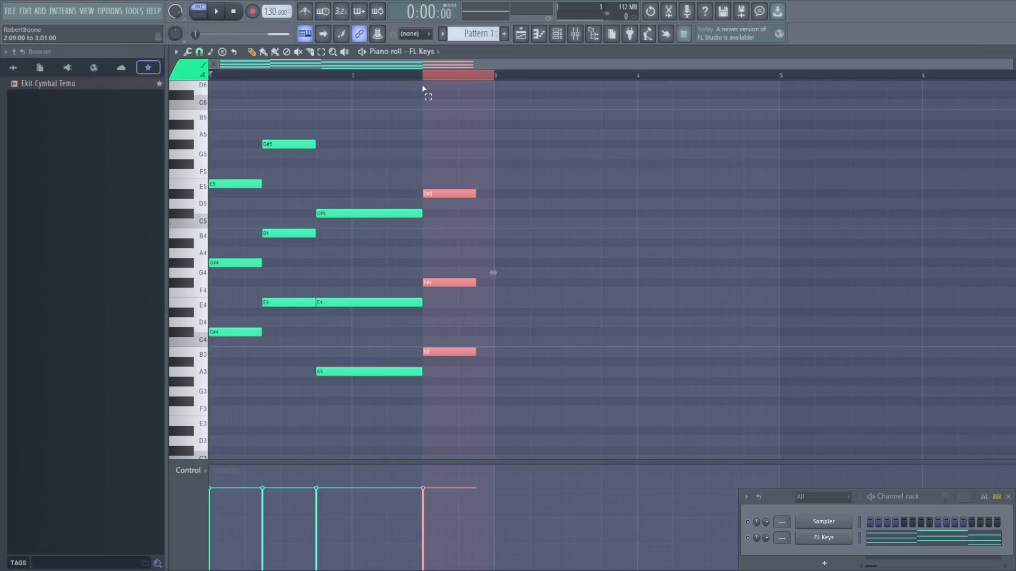
Step: Duplicate the FL Keys chord progression from bars 1 and 2 into bars 3 and 4, and play back the copy
key(ctrl+a)
key(ctrl+b)
scroll(535, 254, down, 2)
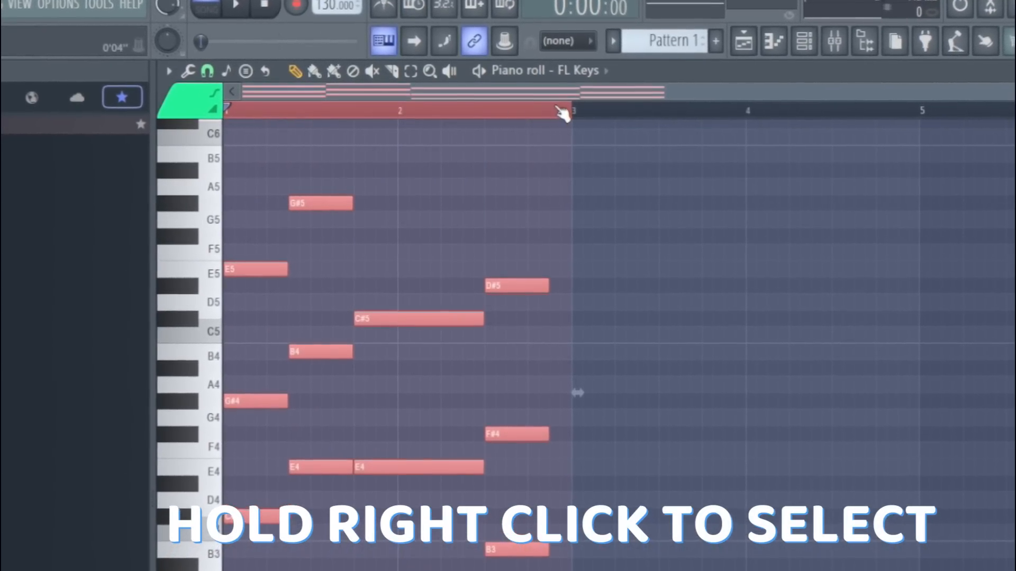
drag(552, 113, 125, 122)
drag(567, 107, 77, 155)
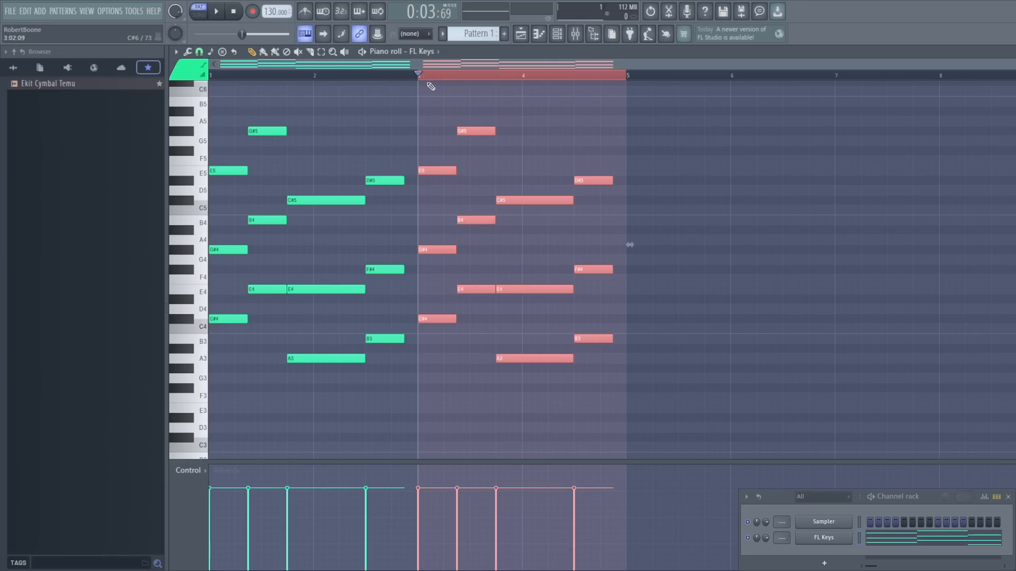
click(463, 147)
key(space)
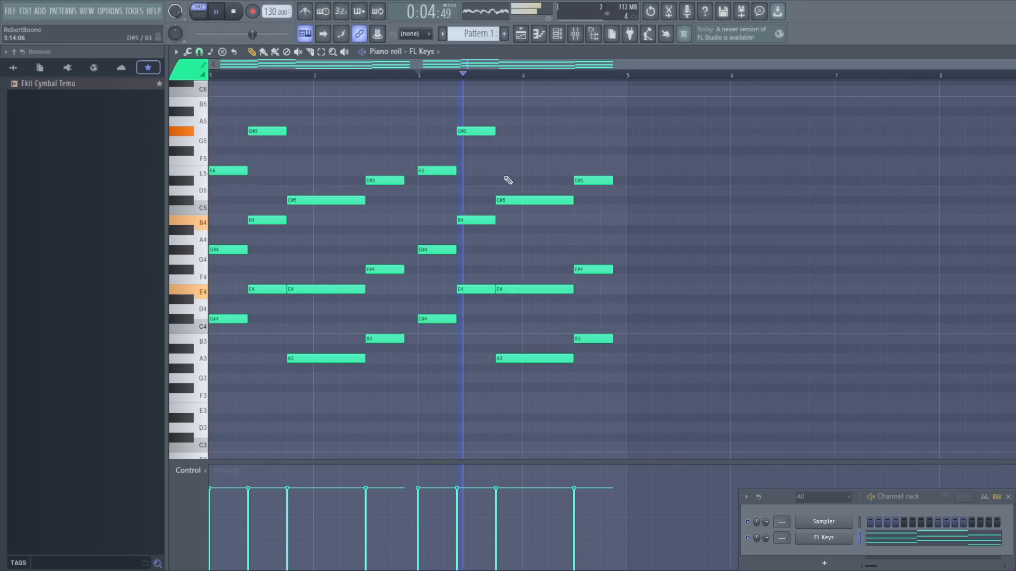
Step: Duplicate the whole four-bar FL Keys progression into bars 5 to 8 and deselect the notes
key(ctrl+b)
drag(623, 172, 636, 172)
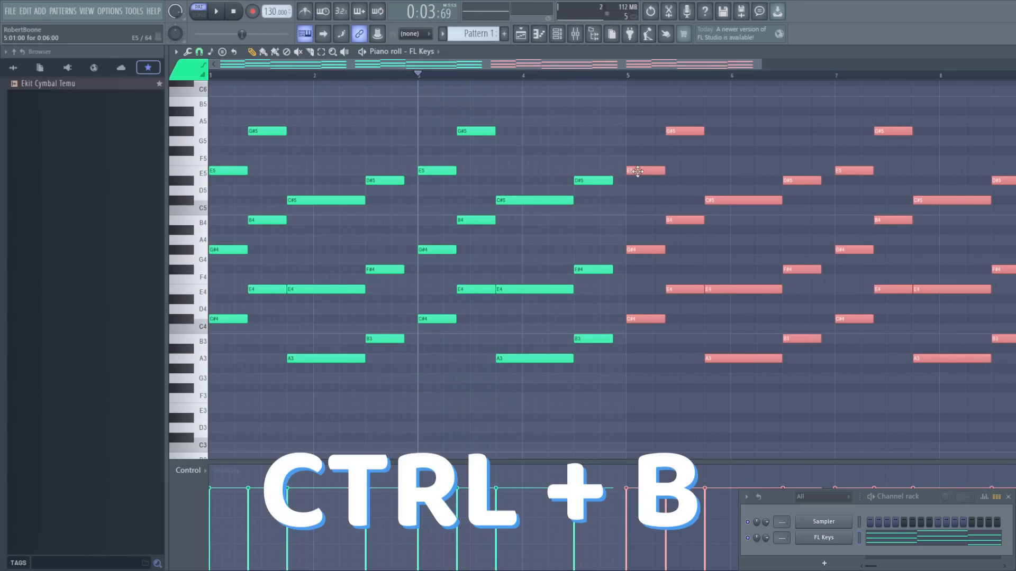
scroll(637, 170, up, 4)
key(ctrl+d)
Step: Stagger the chord notes in bars 5 and 6 by shifting the upper notes to start after the lower ones, and play the result
scroll(733, 217, down, 5)
scroll(584, 162, up, 2)
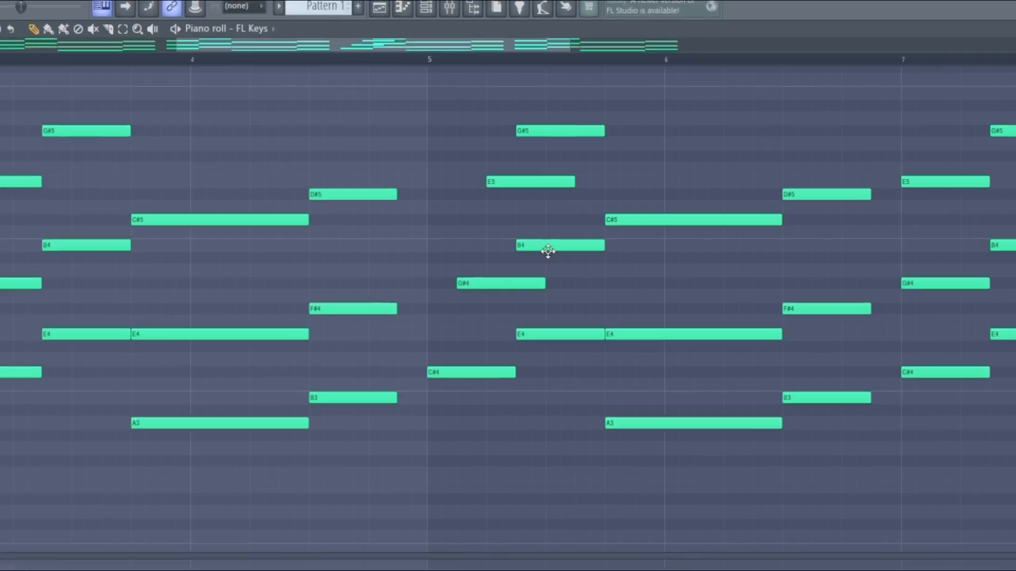
drag(650, 221, 673, 219)
drag(662, 131, 686, 131)
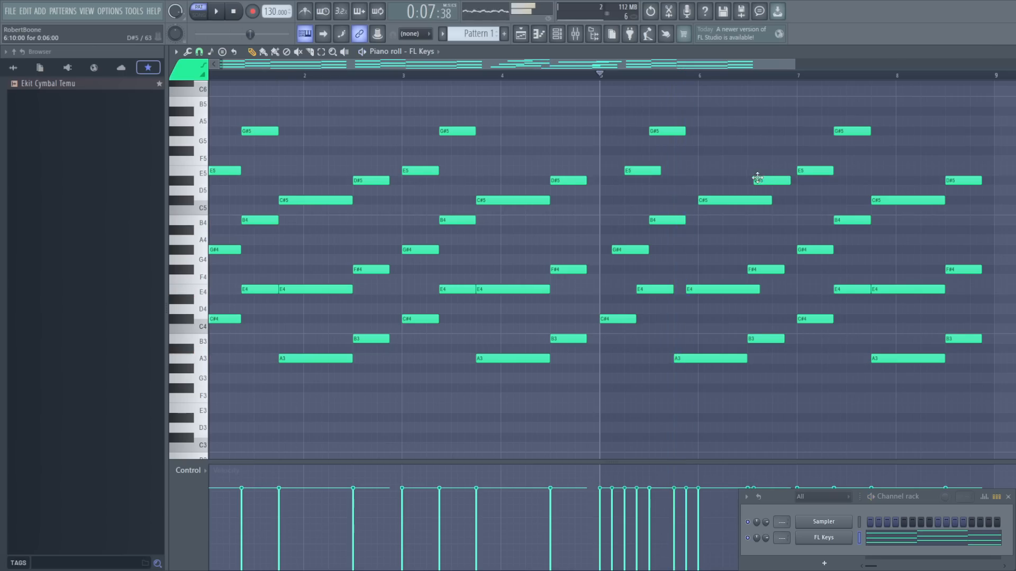
key(space)
scroll(663, 133, up, 2)
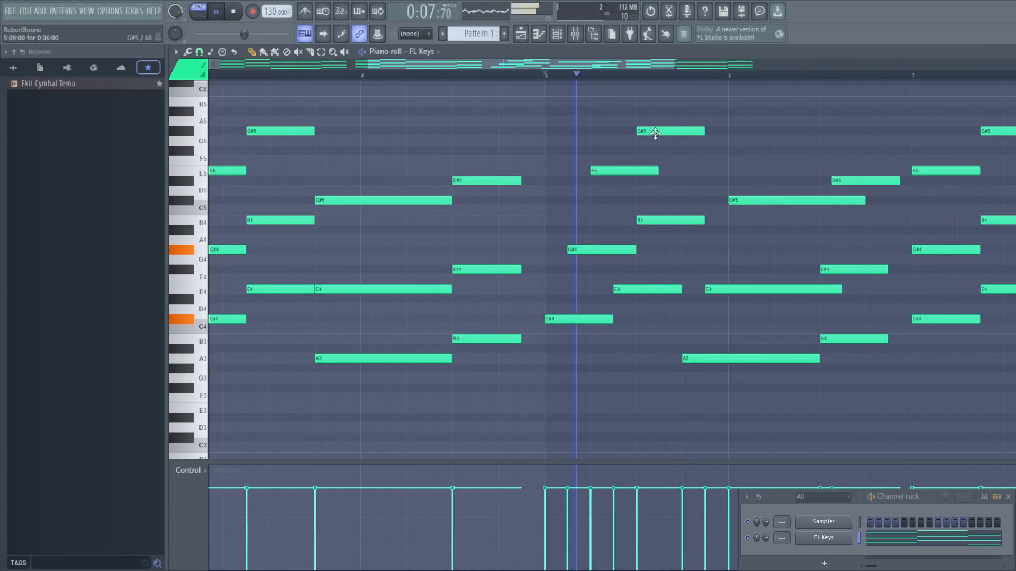
drag(655, 131, 673, 132)
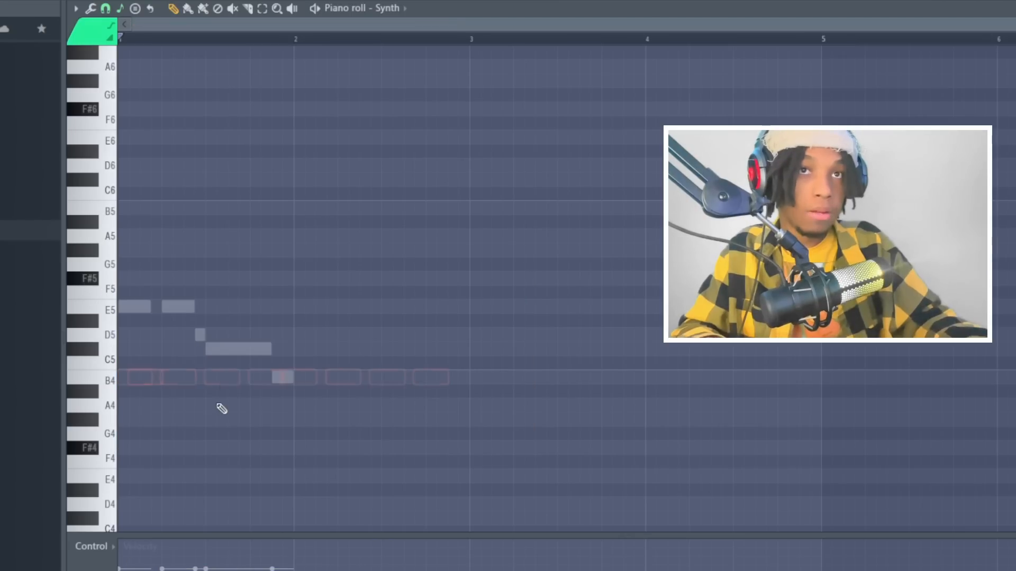
click(134, 377)
click(165, 378)
click(214, 378)
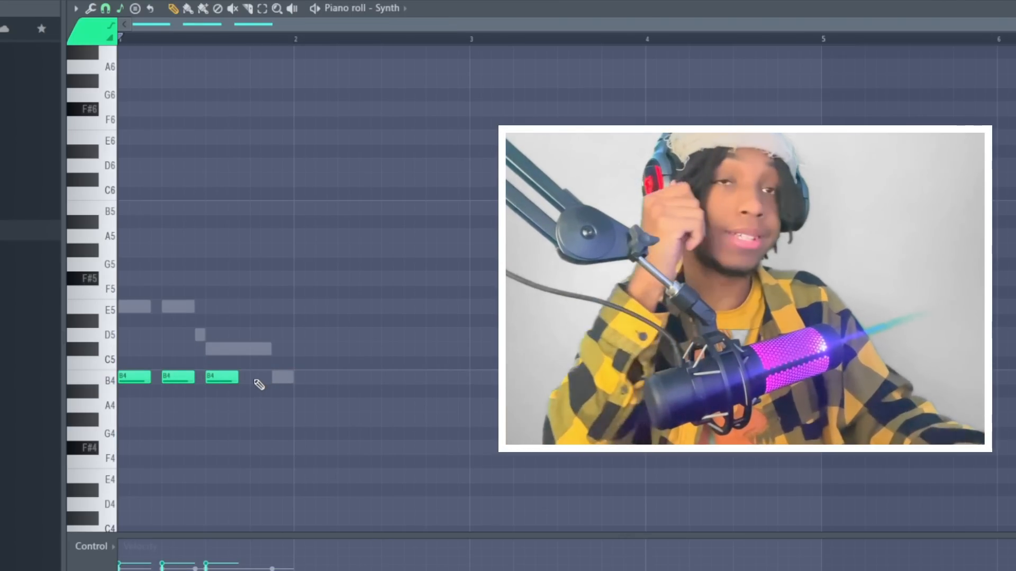
right_click(222, 377)
right_click(177, 377)
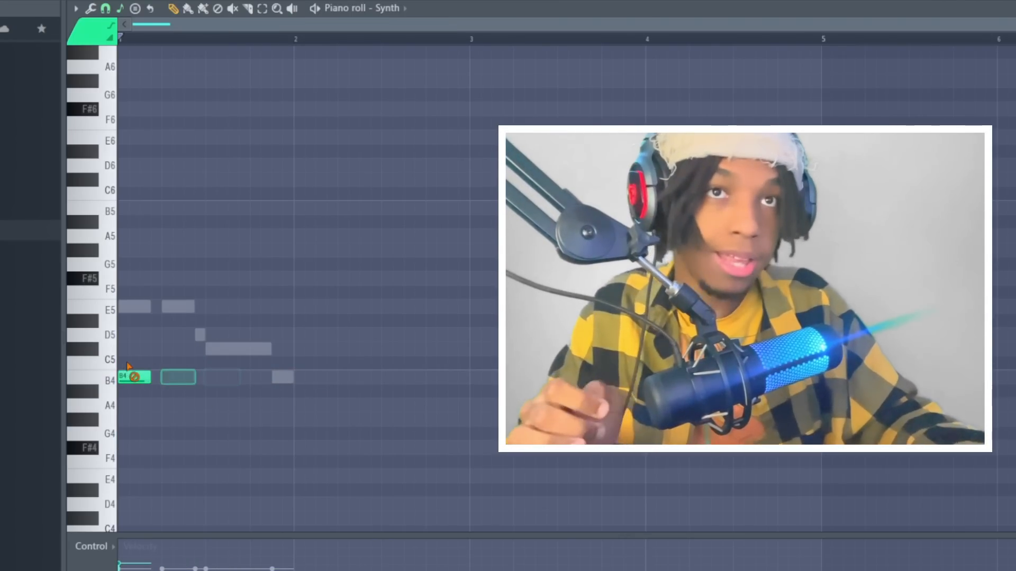
right_click(134, 377)
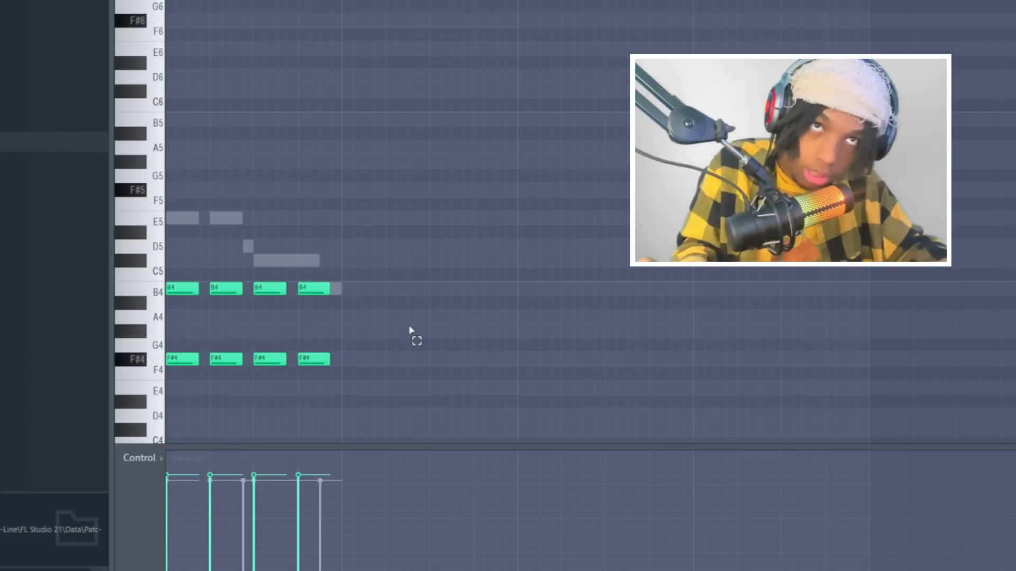
Step: Select groups of the B4 and F#4 notes with successive selection boxes, then add separate areas of notes to the selection
drag(411, 335, 286, 271)
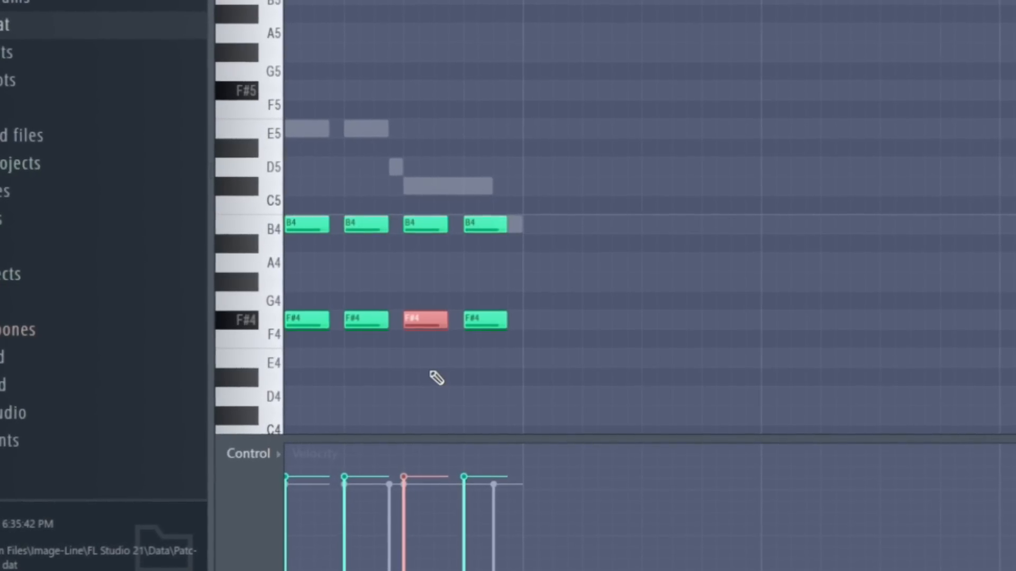
drag(512, 365, 263, 206)
drag(521, 288, 222, 109)
drag(620, 267, 119, 70)
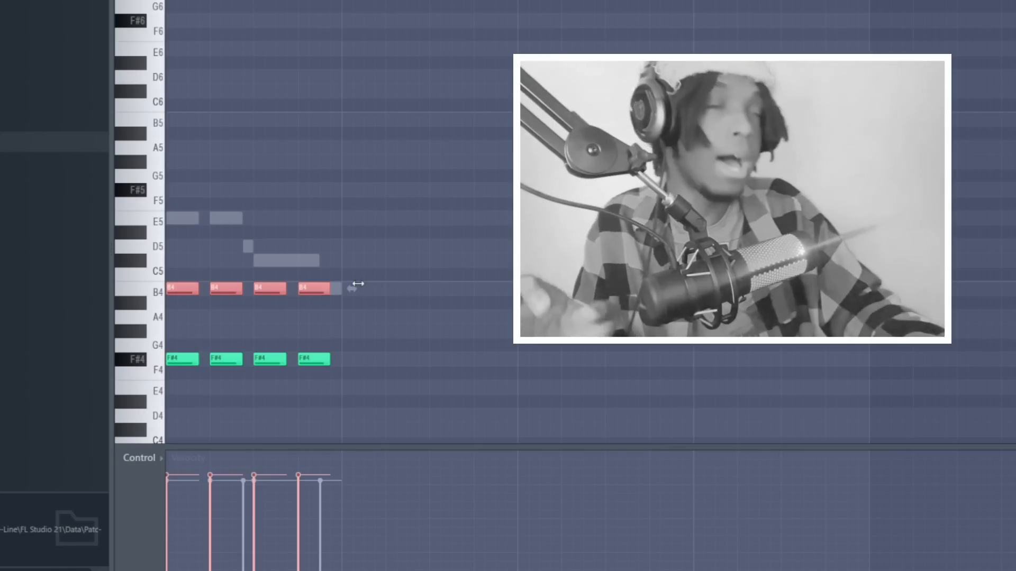
drag(347, 375, 279, 356)
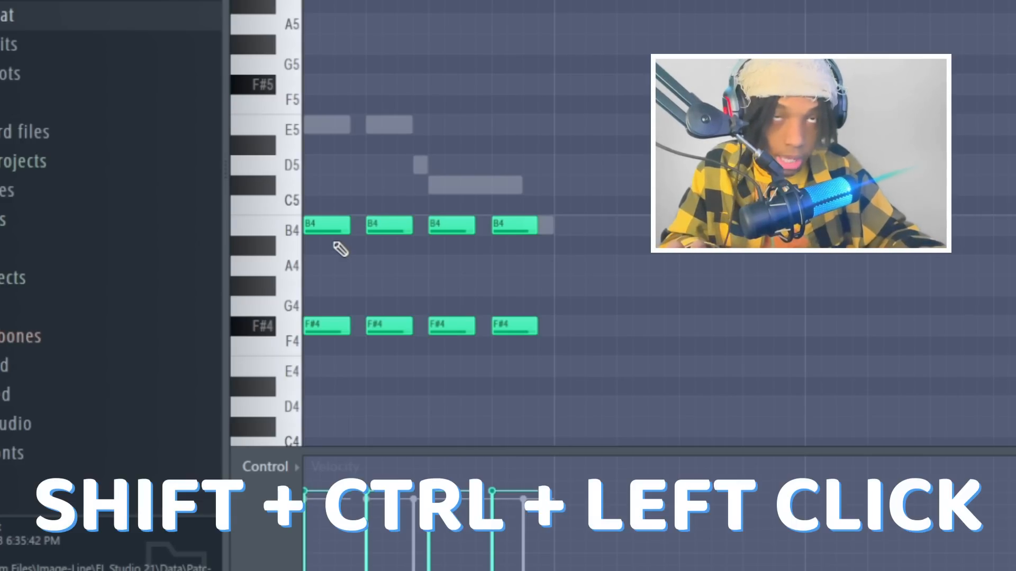
drag(352, 309, 305, 359)
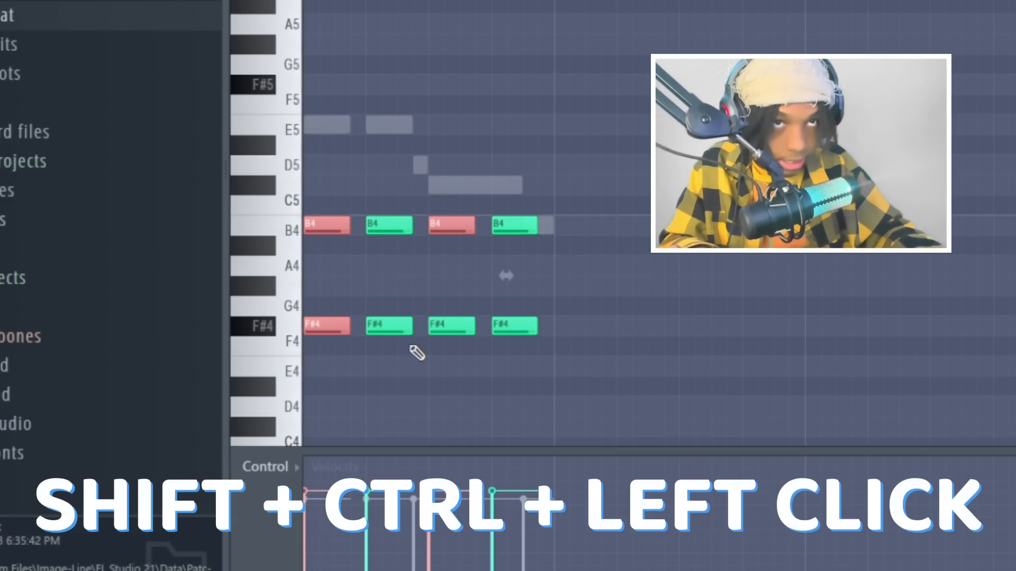
drag(394, 312, 394, 354)
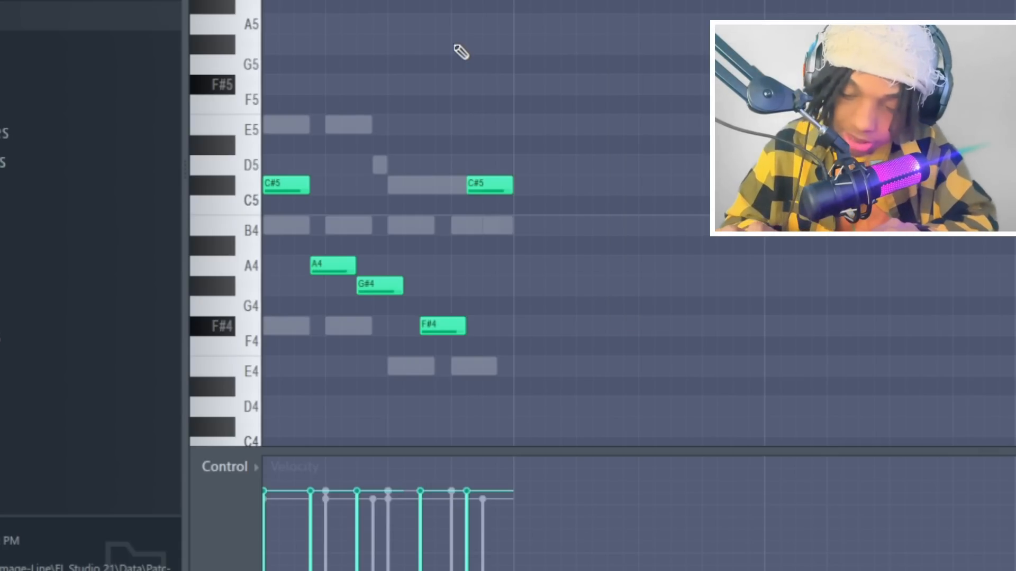
Step: Copy the C#5, A4, G#4, F#4, C#5 melody, switch to the next channel and paste the notes there
key(ctrl+c)
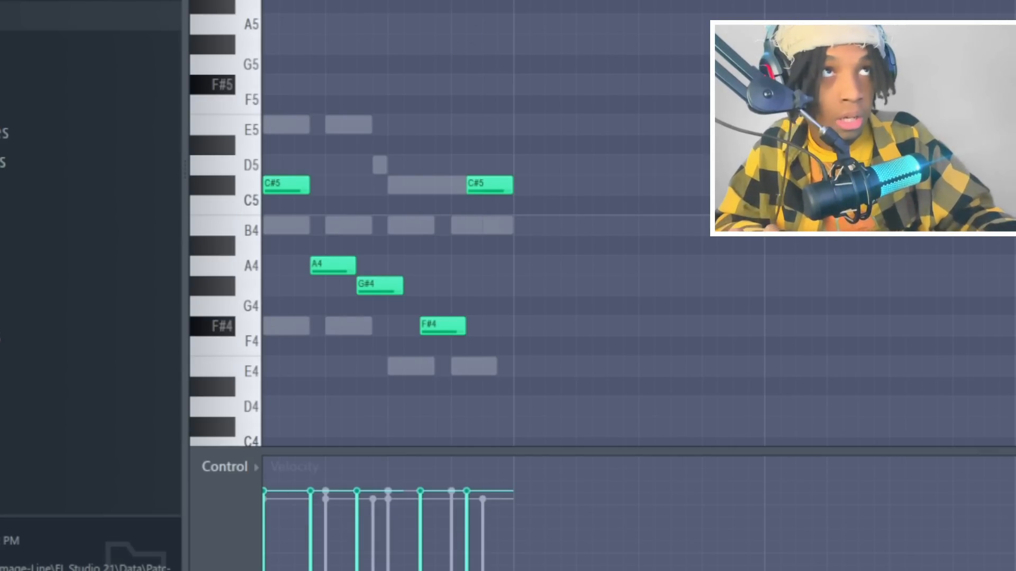
key(Down)
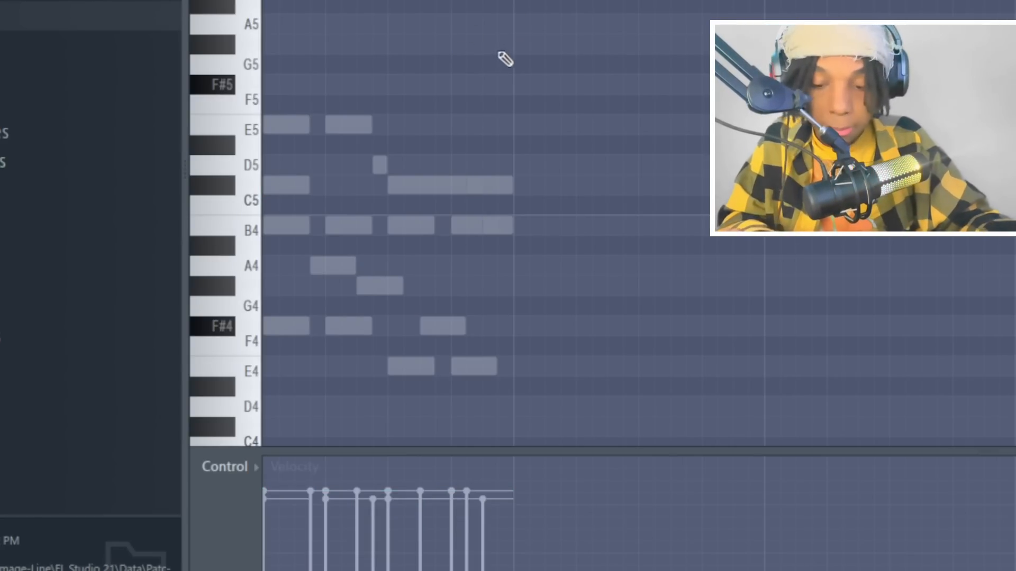
key(ctrl+v)
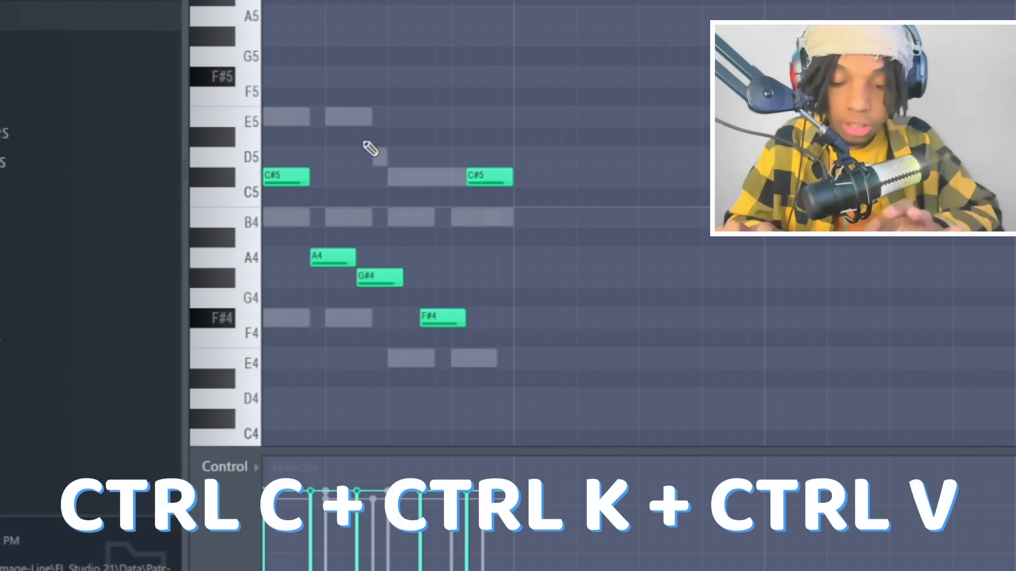
key(ctrl+a)
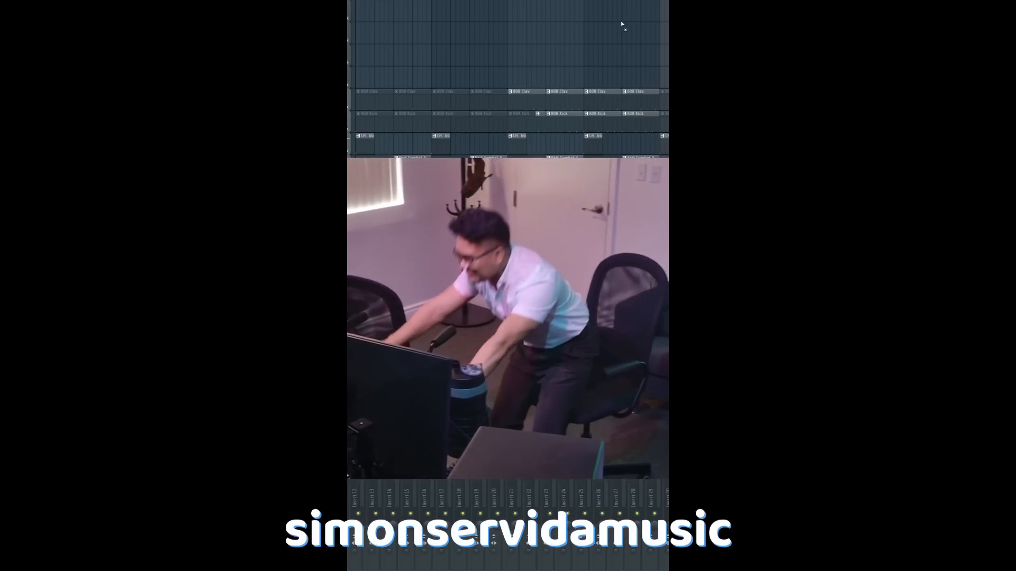
Step: Select all clips in the four-bar playlist arrangement and duplicate them repeatedly to fill bars 1 to 24
key(ctrl+a)
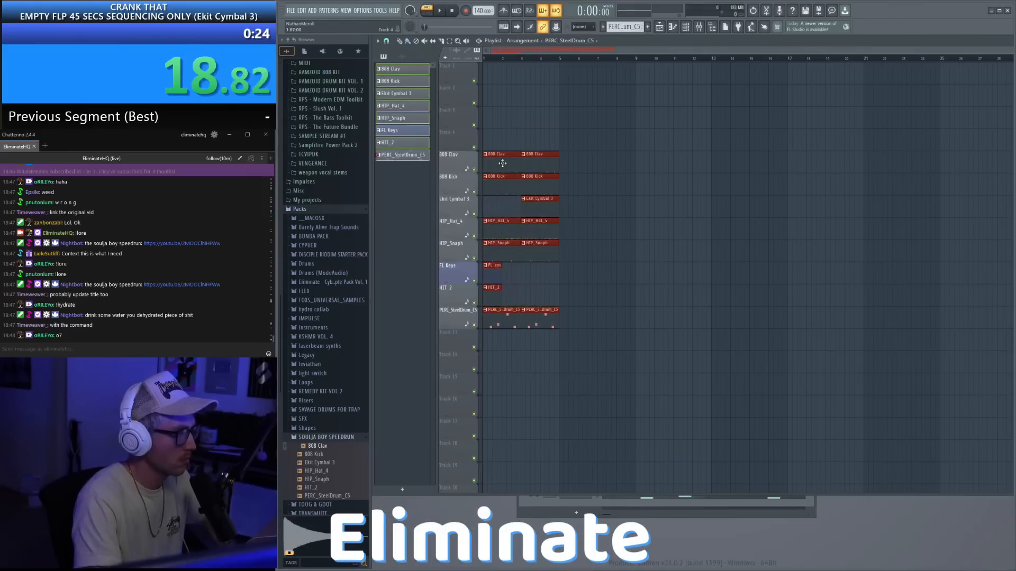
key(ctrl+b)
key(ctrl+b)
key(ctrl+b)
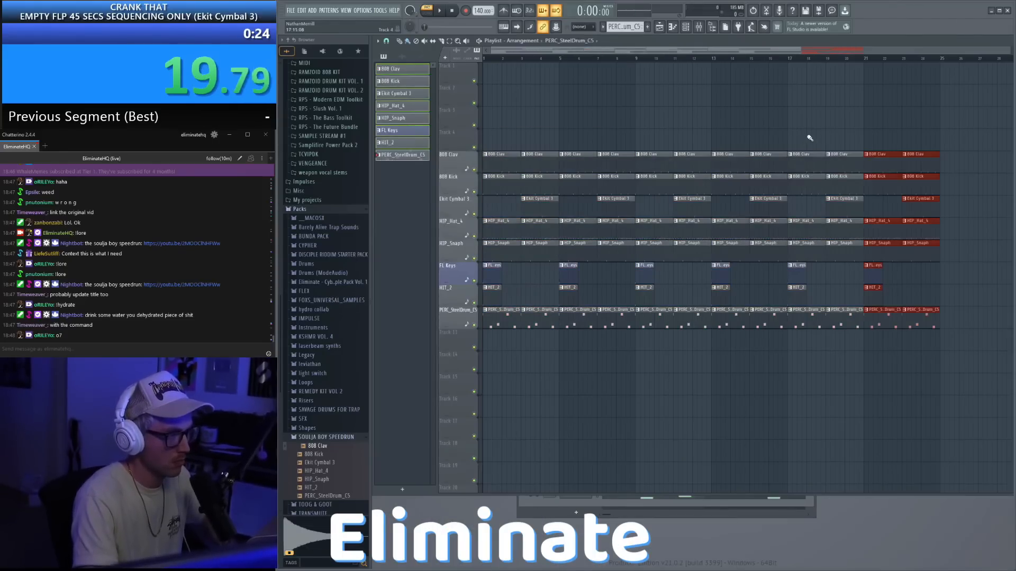
Step: Delete the 808 Clav and 808 Kick clips outside bars 9 to 16 and the HIP_Hat_4 clips before bar 17
drag(798, 139, 915, 186)
key(Delete)
drag(782, 229, 493, 229)
key(Delete)
key(Delete)
drag(496, 140, 666, 186)
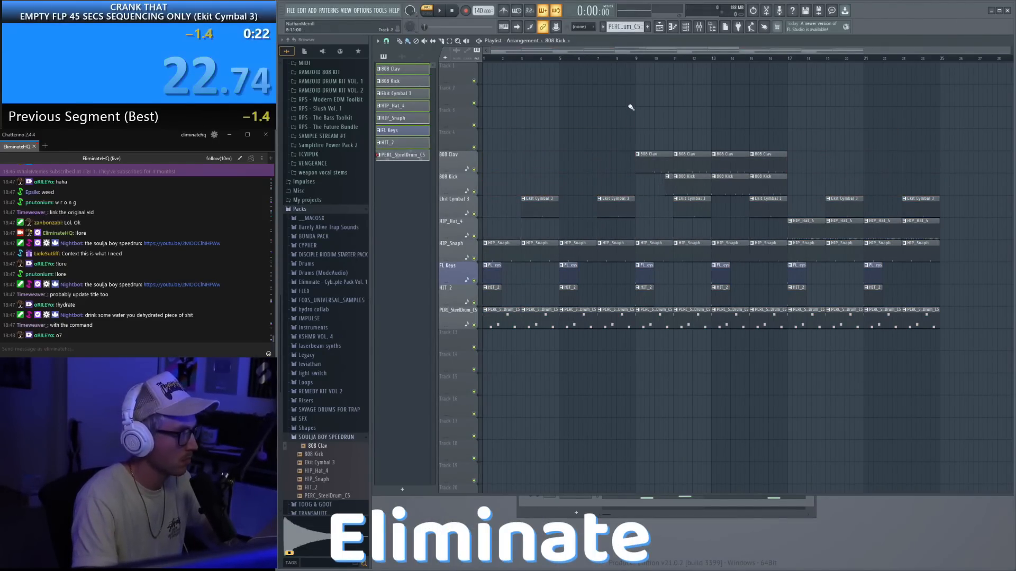
key(space)
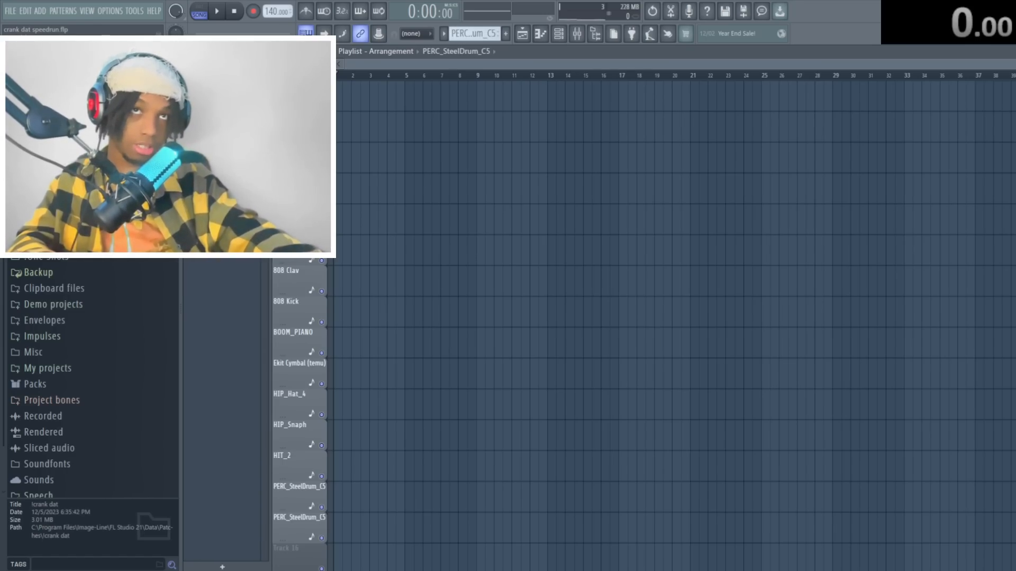
Step: Restore the removed playlist clips by undoing, then select and delete all of them
key(ctrl+z)
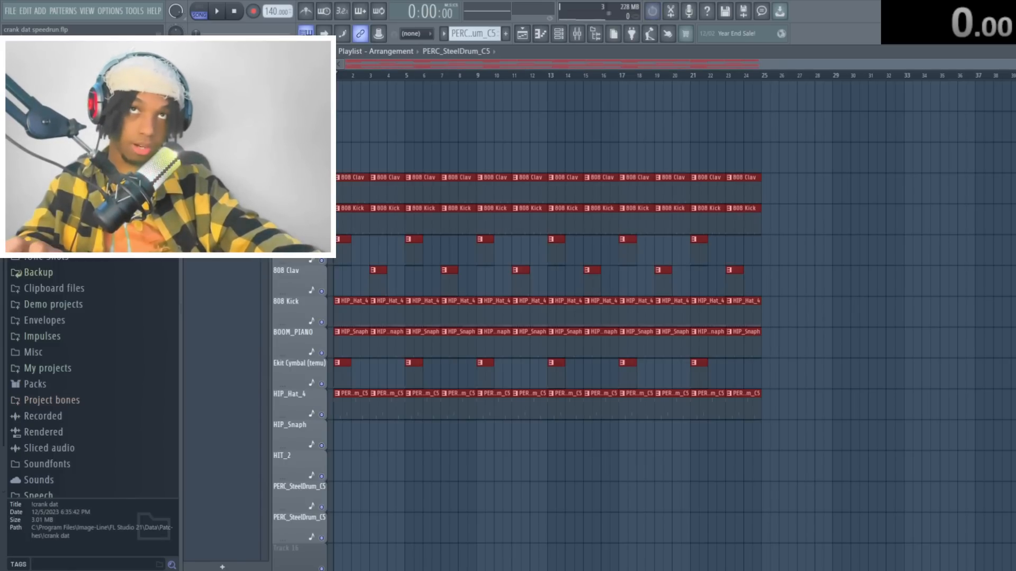
key(ctrl+a)
key(Delete)
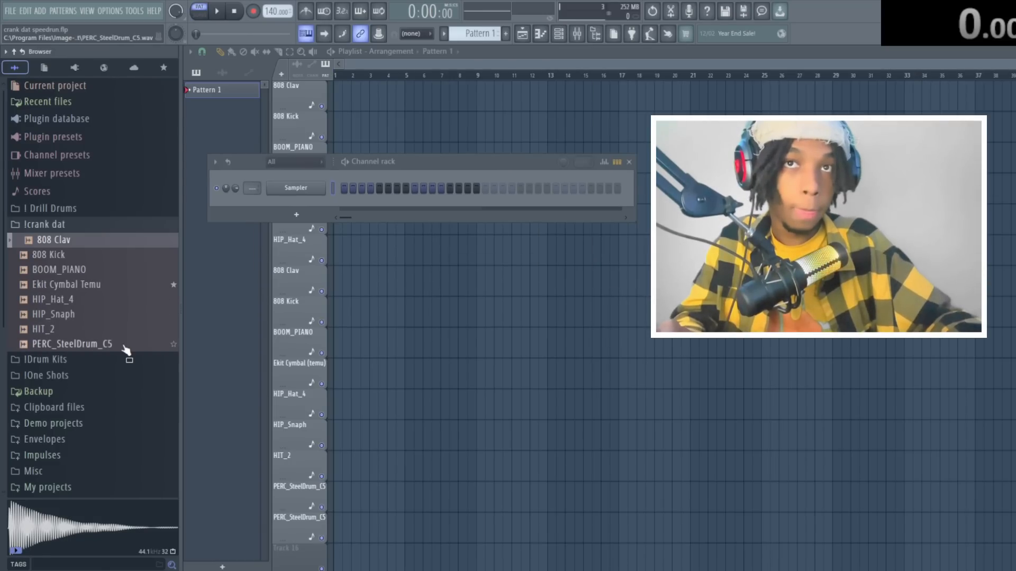
Step: Add the !crank dat samples as channels and program the drum steps, including the note pitches of PERC_SteelDrum_C5
drag(126, 350, 318, 214)
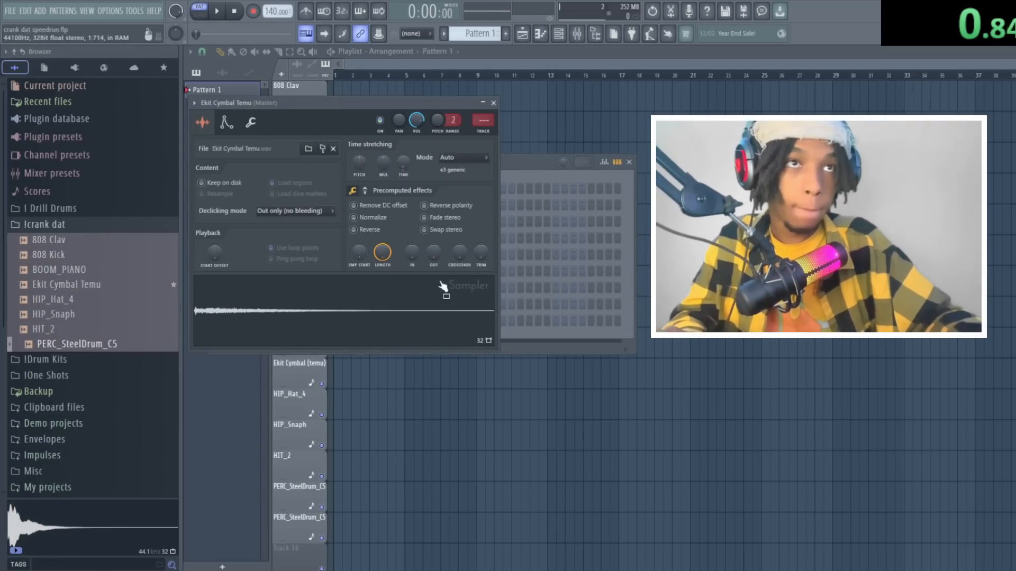
click(485, 205)
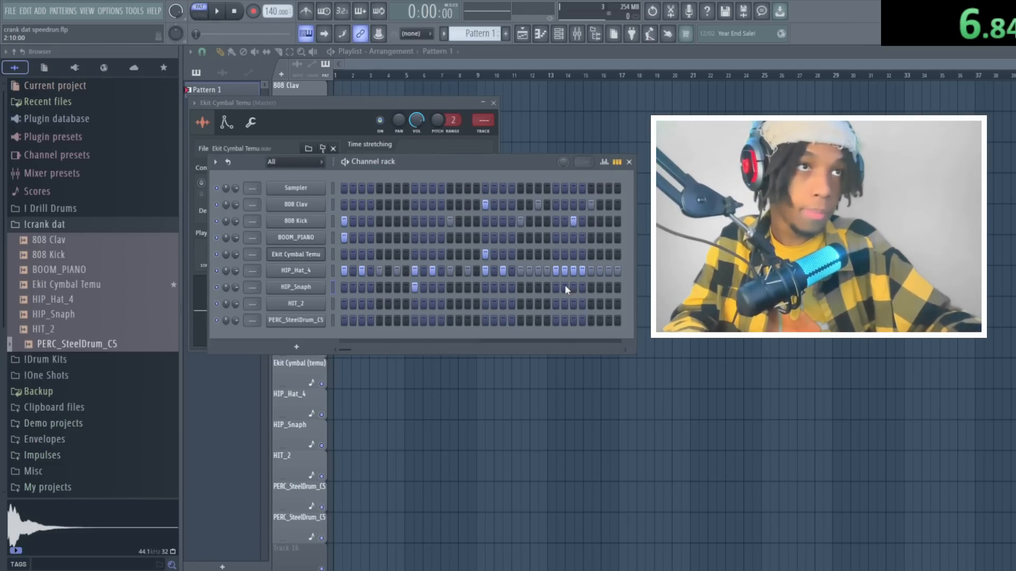
key(g)
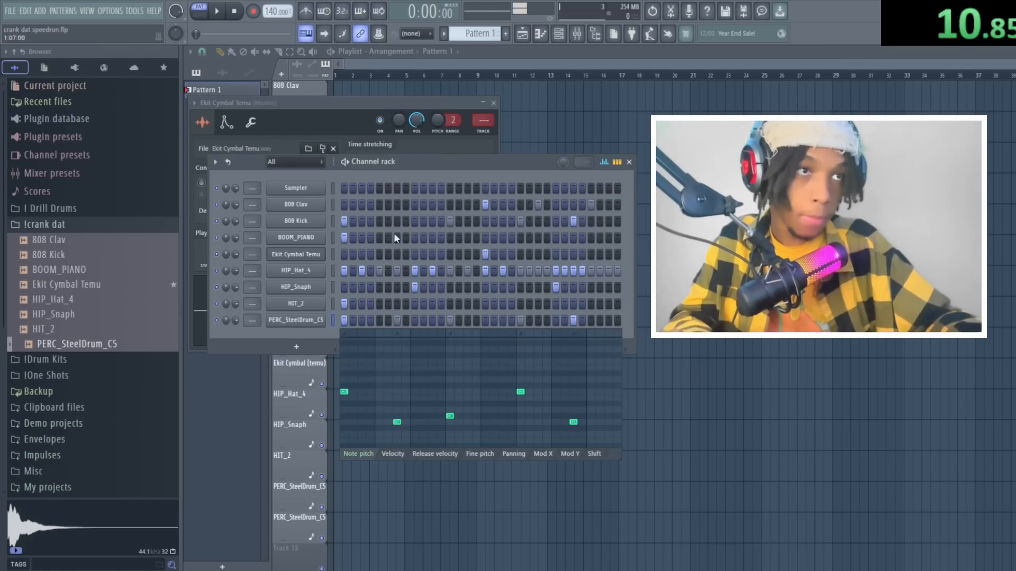
Step: Split Pattern 1 by channel and place all the resulting patterns on the playlist from bar 1
right_click(224, 94)
click(239, 206)
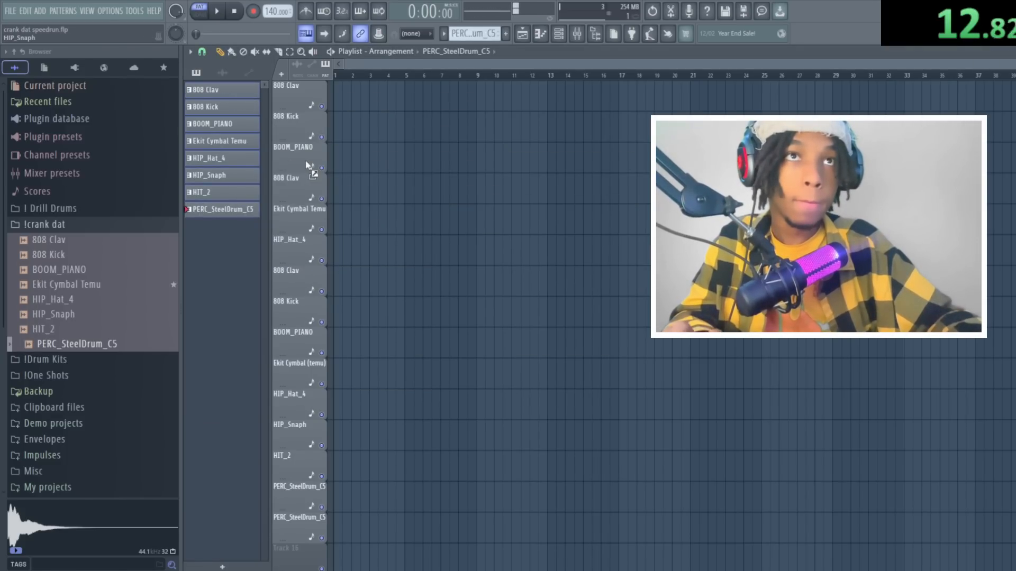
drag(307, 165, 362, 200)
Step: Duplicate the placed playlist clips repeatedly until the arrangement reaches the end of bar 24
key(ctrl+b)
key(ctrl+b)
key(ctrl+b)
key(ctrl+b)
key(ctrl+b)
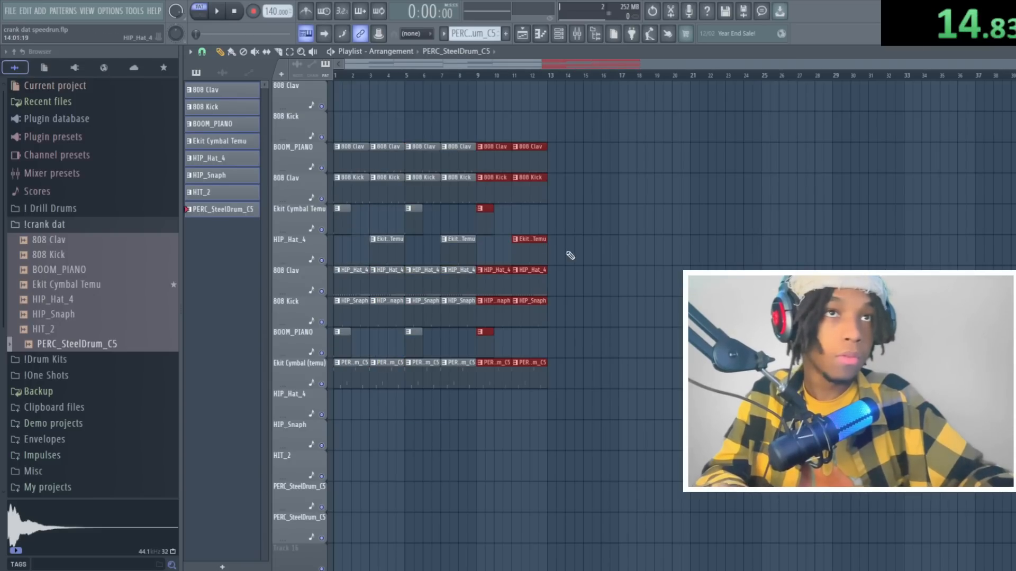
Step: Delete the 808 Clav and 808 Kick clips from bar 17 onward and the HIP_Hat_4 clips in bars 1 to 16
drag(665, 168, 632, 170)
key(Delete)
drag(605, 281, 349, 276)
key(Delete)
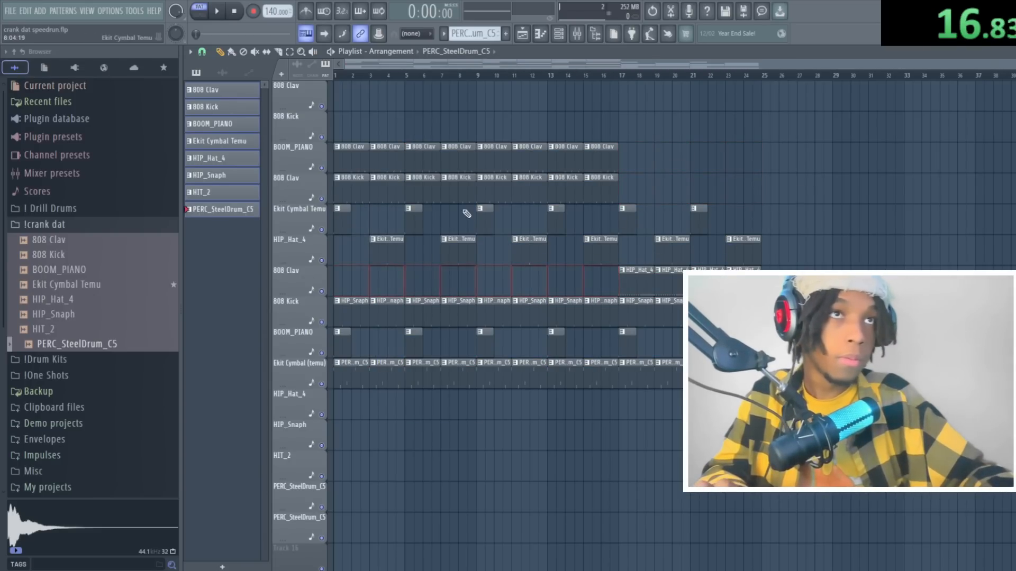
Step: Delete the 808 Clav, 808 Kick and BOOM_PIANO clips in bars 1 to 8, and slice off the 808 Kick start through mid-bar 10
drag(467, 213, 352, 159)
key(Delete)
key(c)
click(494, 190)
drag(489, 194, 497, 192)
key(Delete)
click(504, 196)
key(Delete)
key(p)
click(822, 151)
right_click(823, 153)
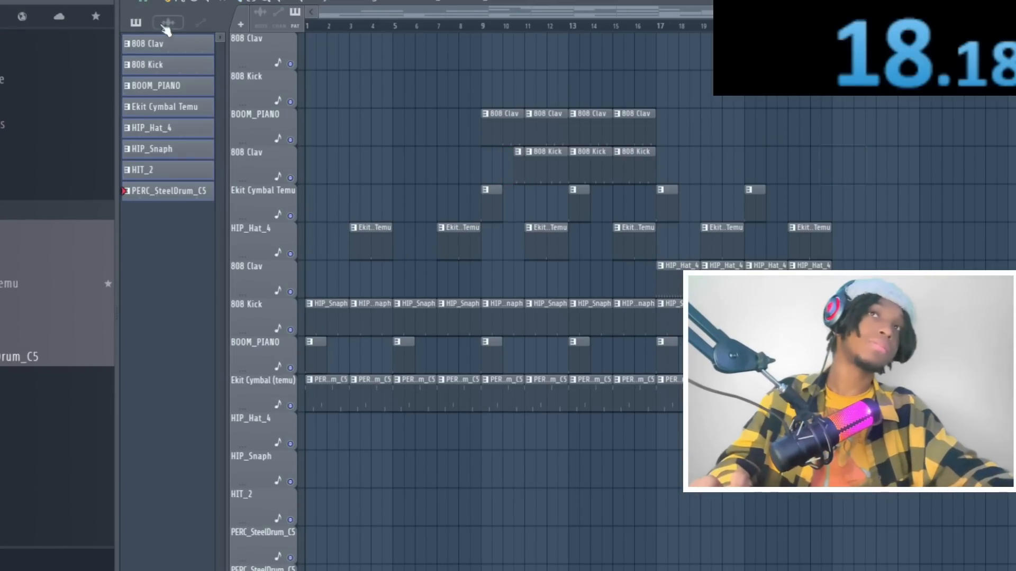
key(space)
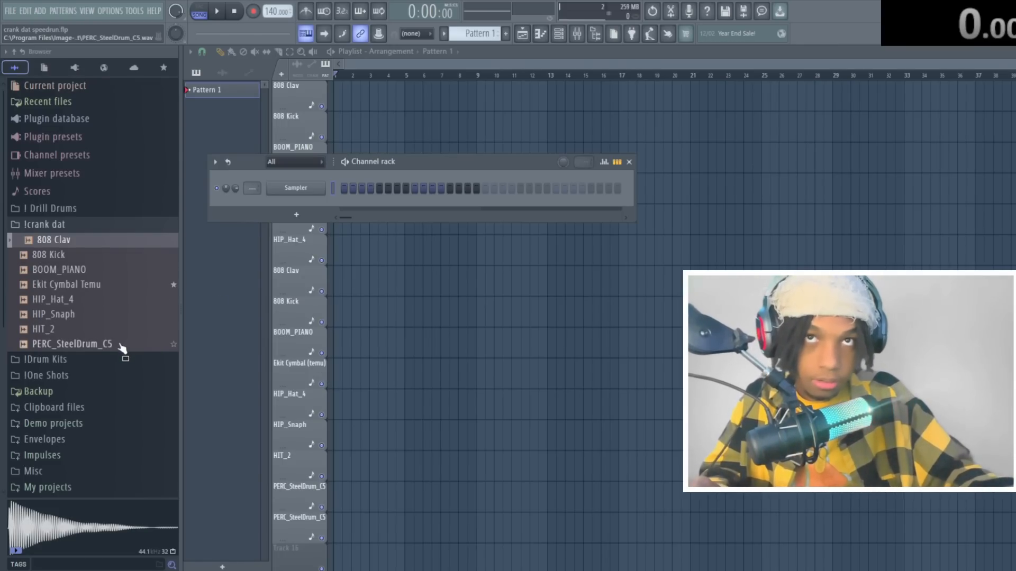
Step: Add the !crank dat samples to the channel rack as separate channels and reverse the Ekit Cymbal Temu sample
drag(122, 346, 298, 206)
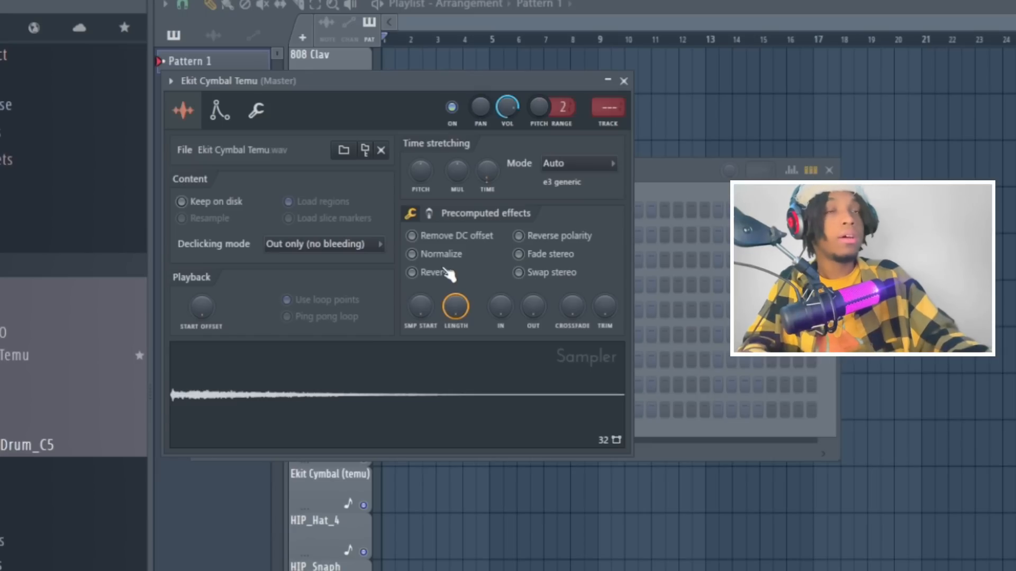
click(623, 82)
click(341, 308)
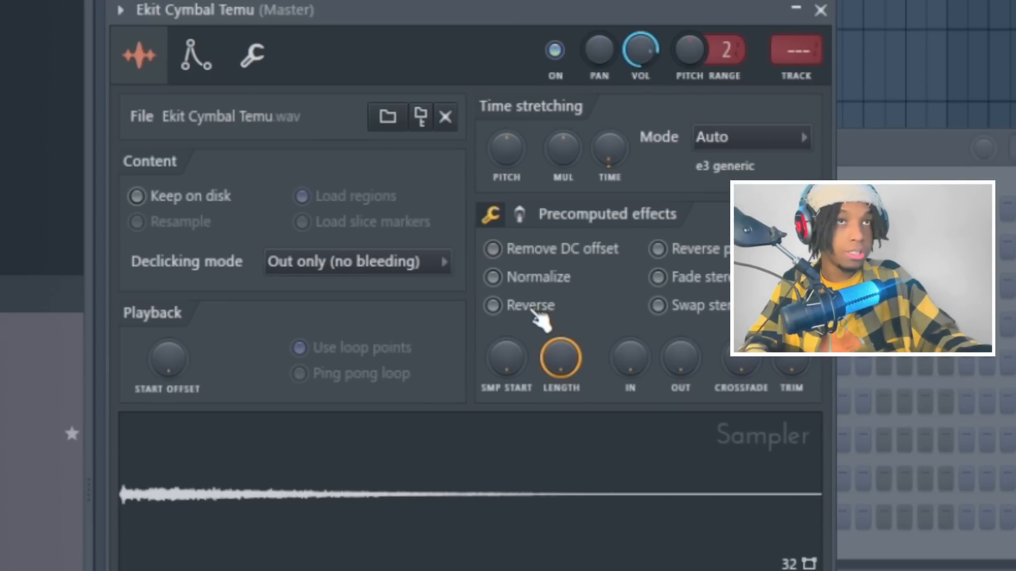
click(532, 307)
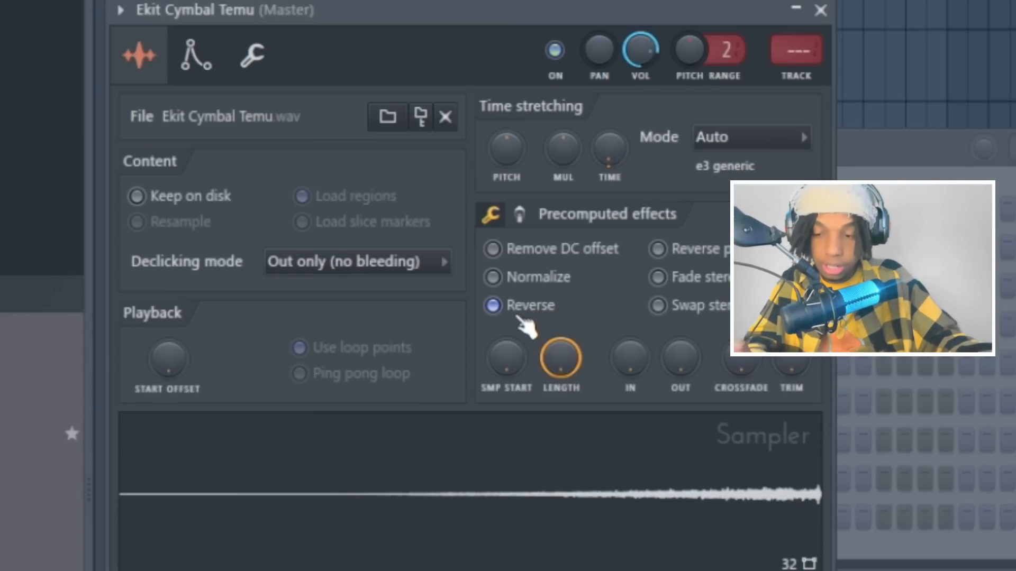
key(Tab)
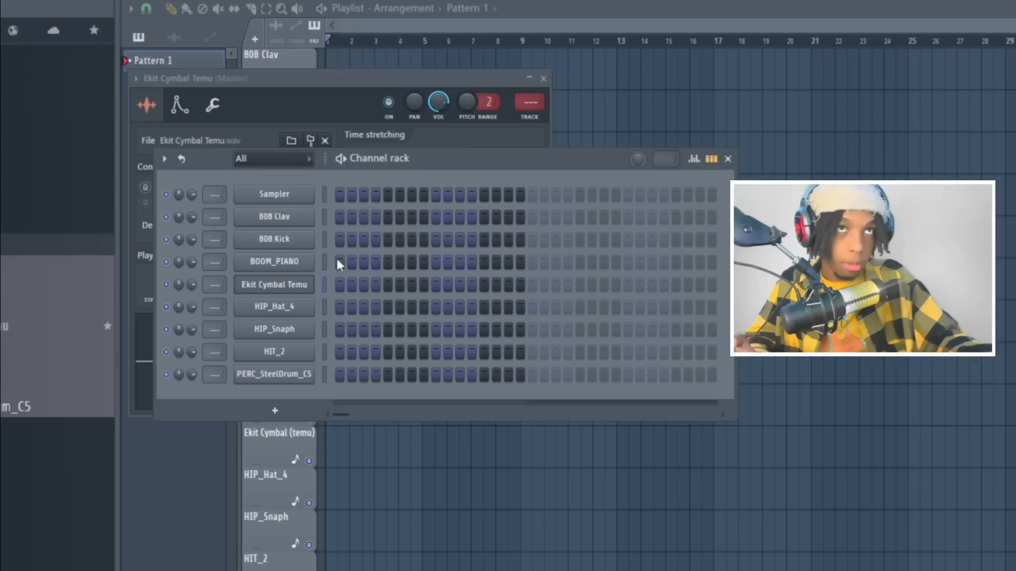
Step: Program BOOM_PIANO on step 1, 808 Kick on 1, 13, 21 and 27, 808 Clav on 17, 23 and 29, and Ekit Cymbal Temu on 17
click(338, 261)
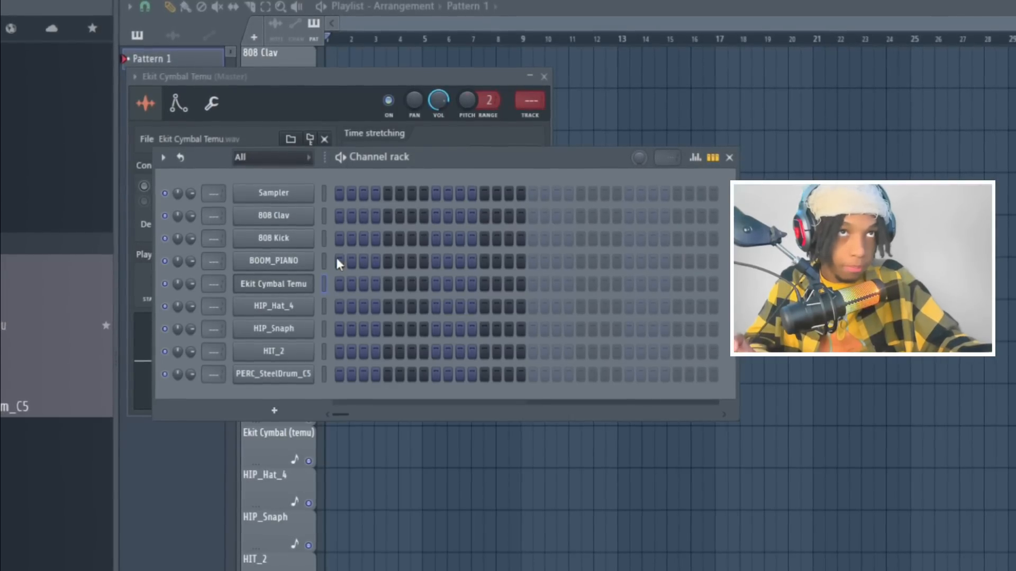
click(338, 238)
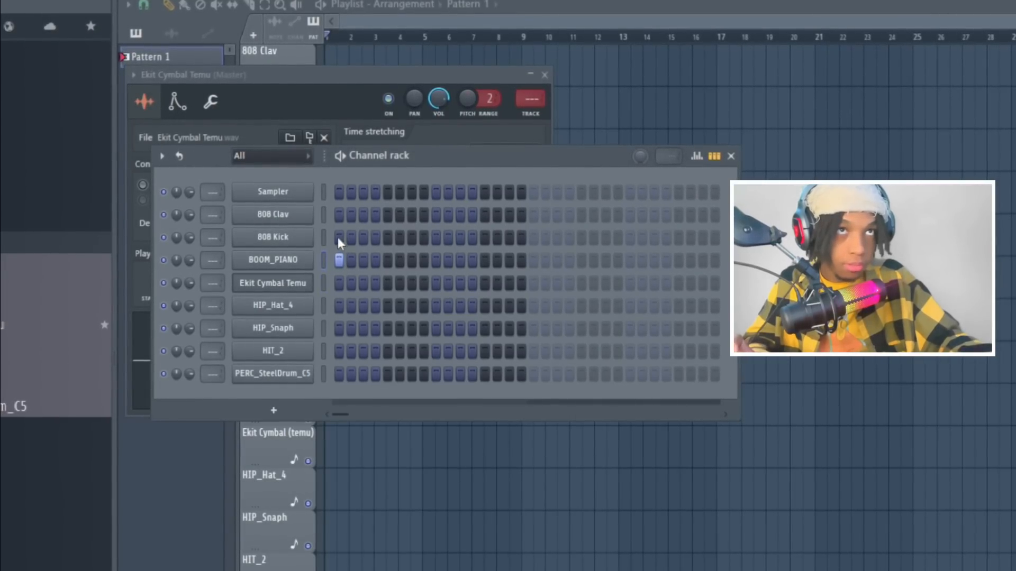
click(534, 212)
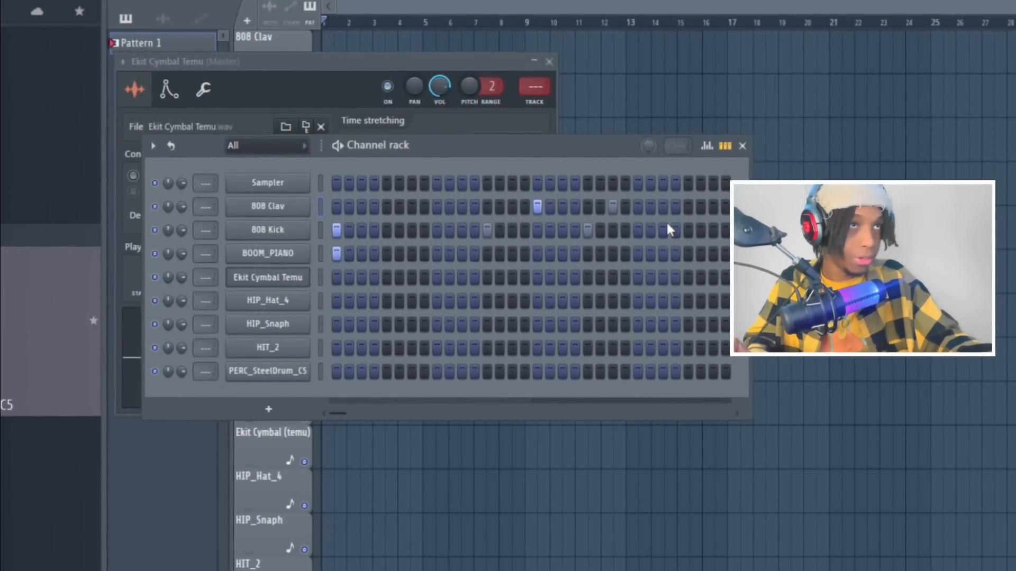
click(661, 231)
click(686, 208)
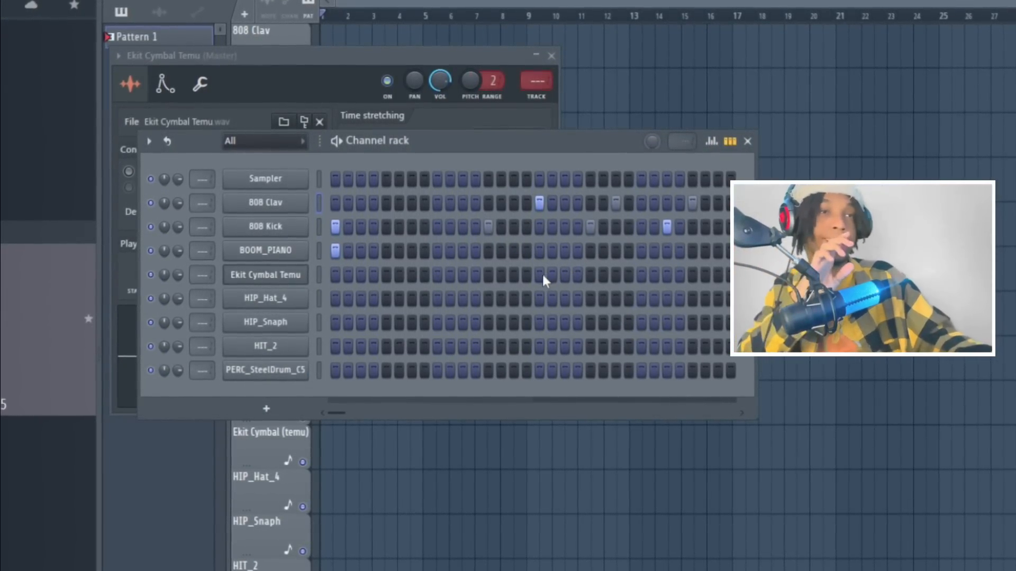
click(540, 275)
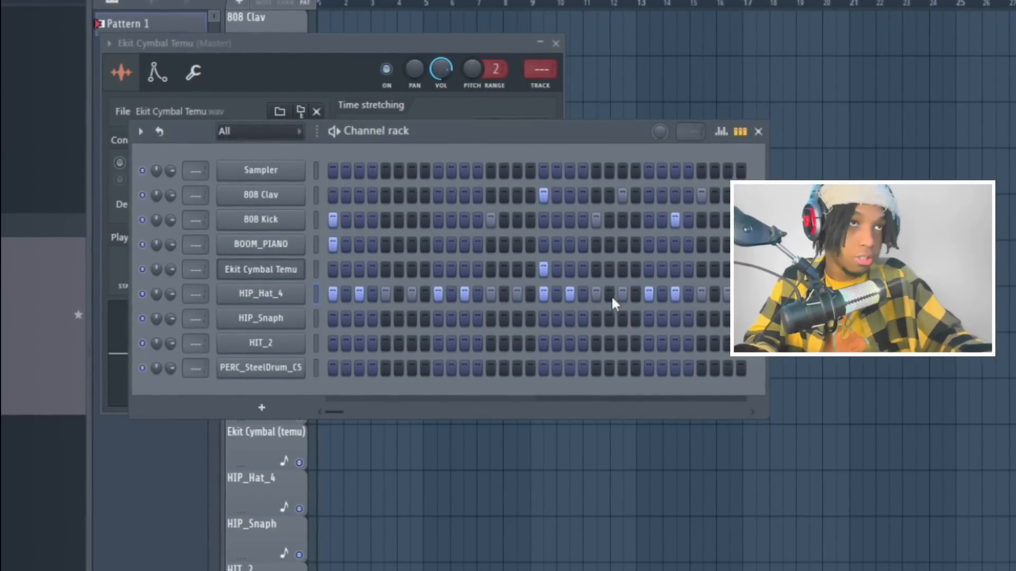
Step: Fill HIP_Hat_4 from step 21 to 32, and program HIP_Snaph on 9 and 25, PERC_SteelDrum_C5 on 1 and 21, HIT_2 on 1
drag(606, 296, 738, 296)
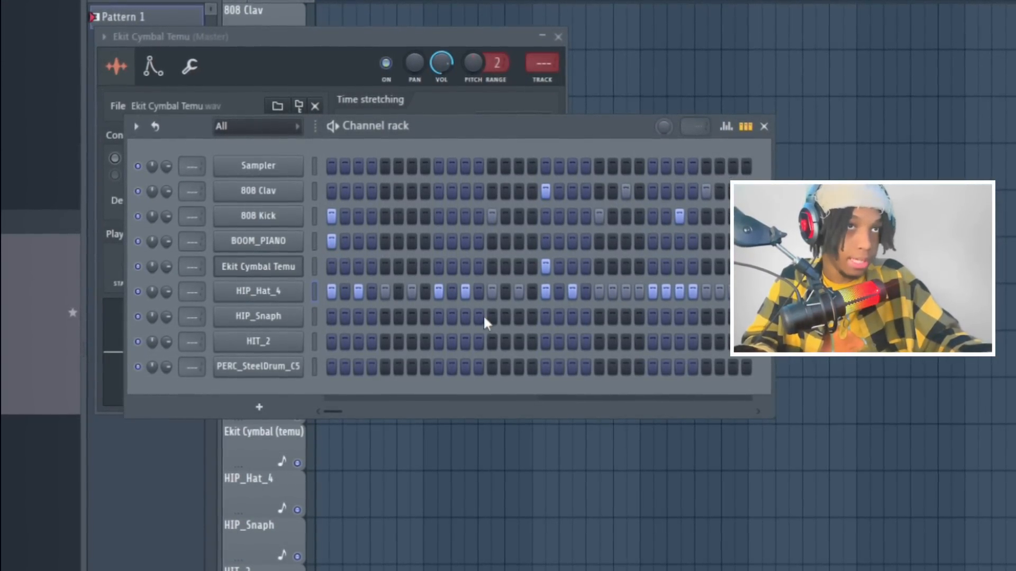
click(438, 314)
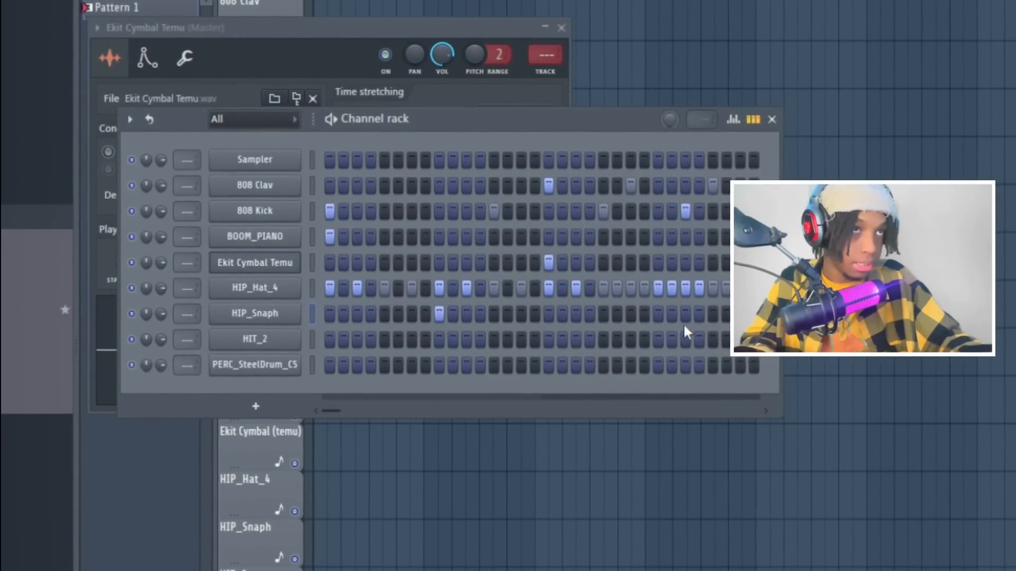
click(656, 315)
click(602, 365)
click(328, 337)
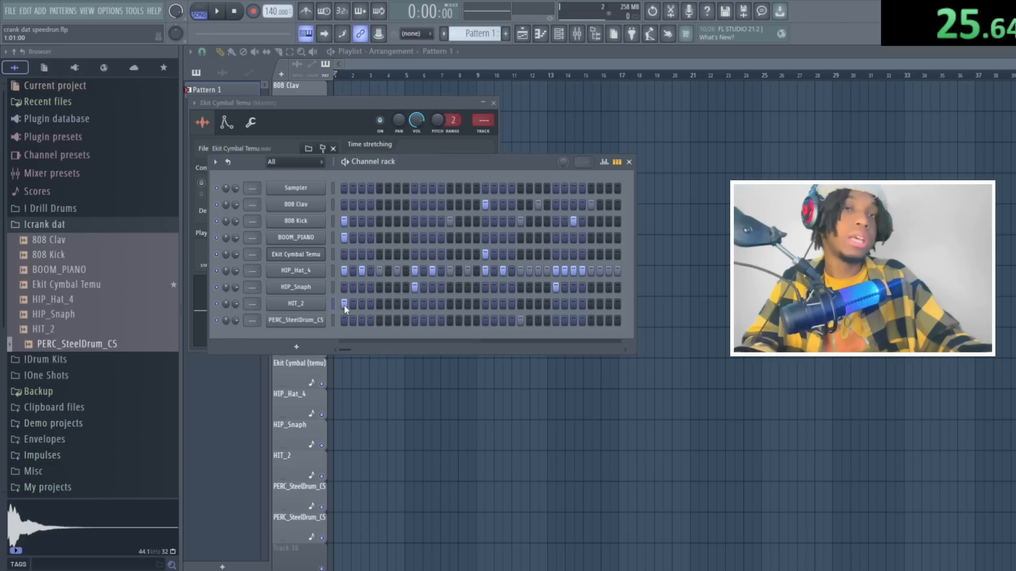
click(328, 363)
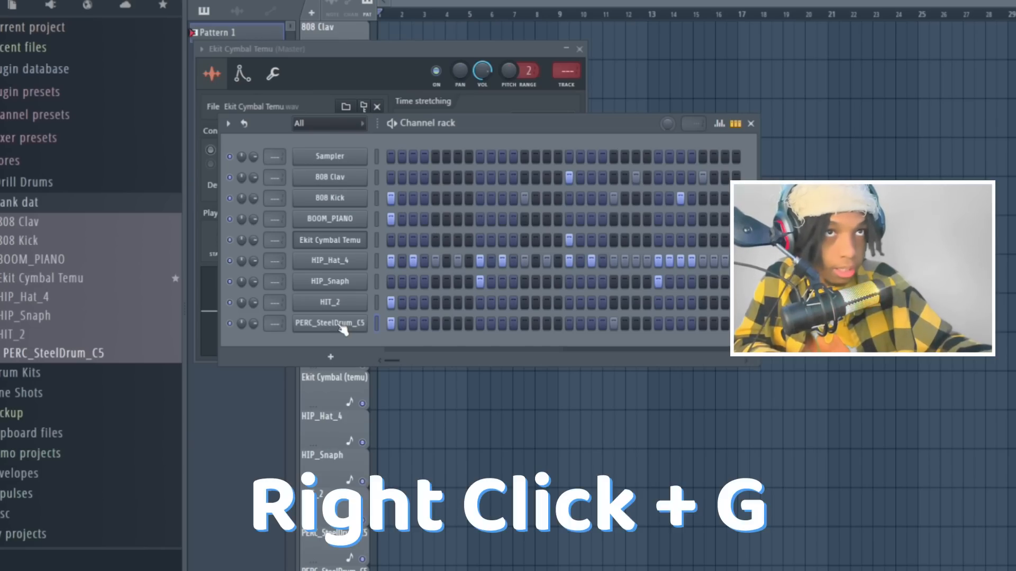
Step: Show the PERC_SteelDrum_C5 note pitches in the graph editor and add lower notes on steps 7, 13 and 27
right_click(339, 323)
key(g)
click(495, 490)
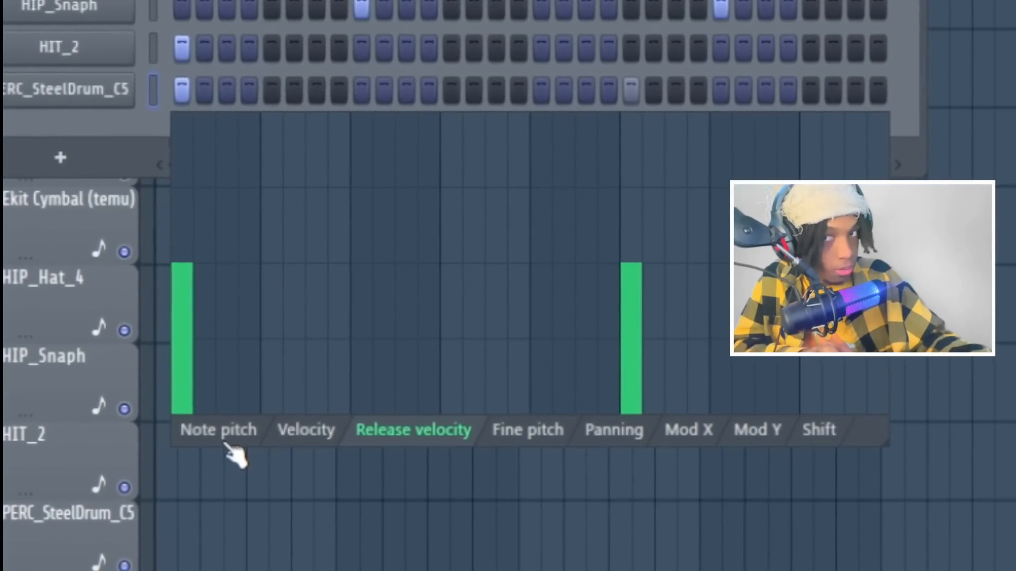
click(211, 438)
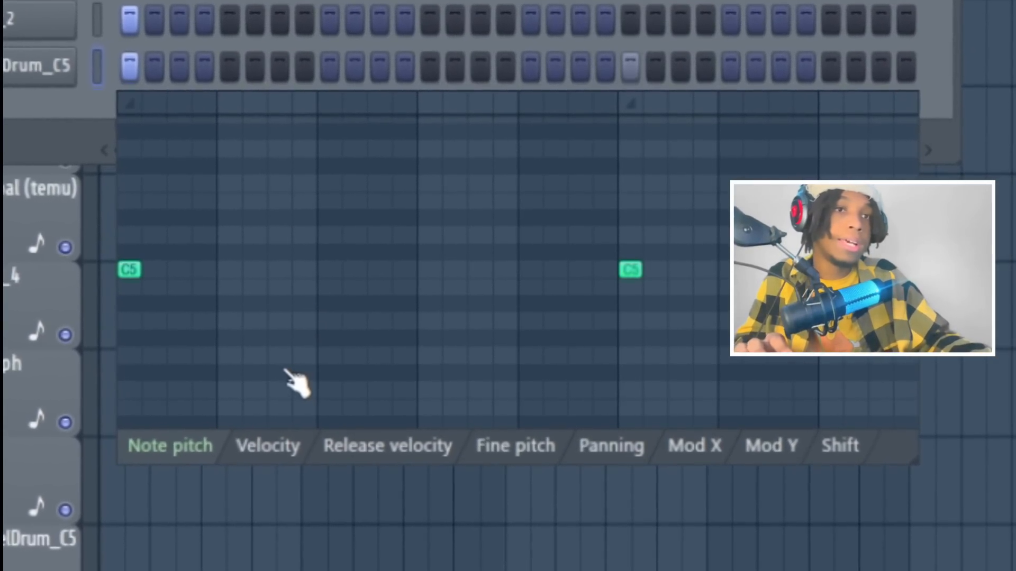
click(274, 374)
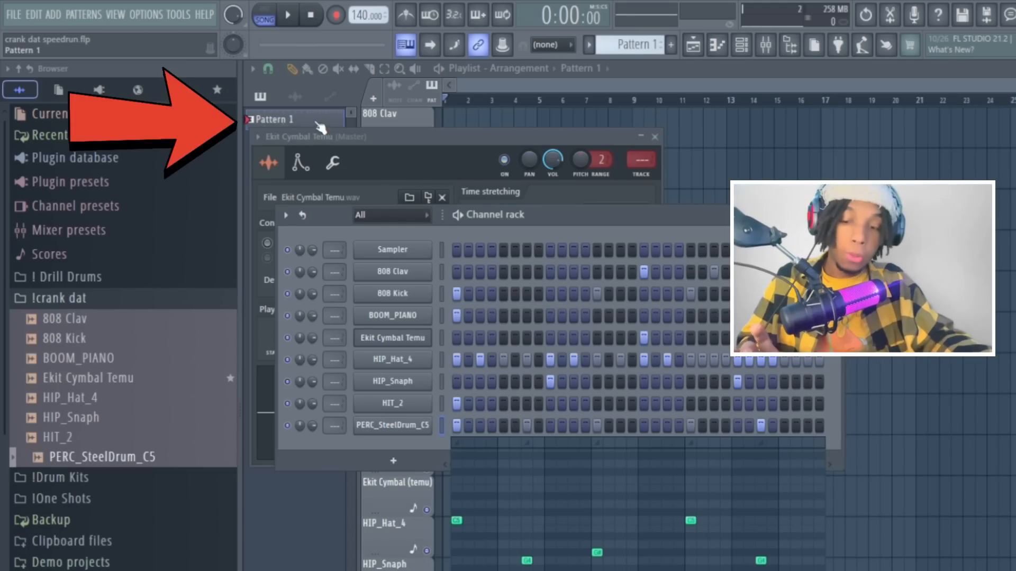
Step: Split Pattern 1 by channel and place all the resulting patterns on stacked playlist tracks at bar 1
click(310, 118)
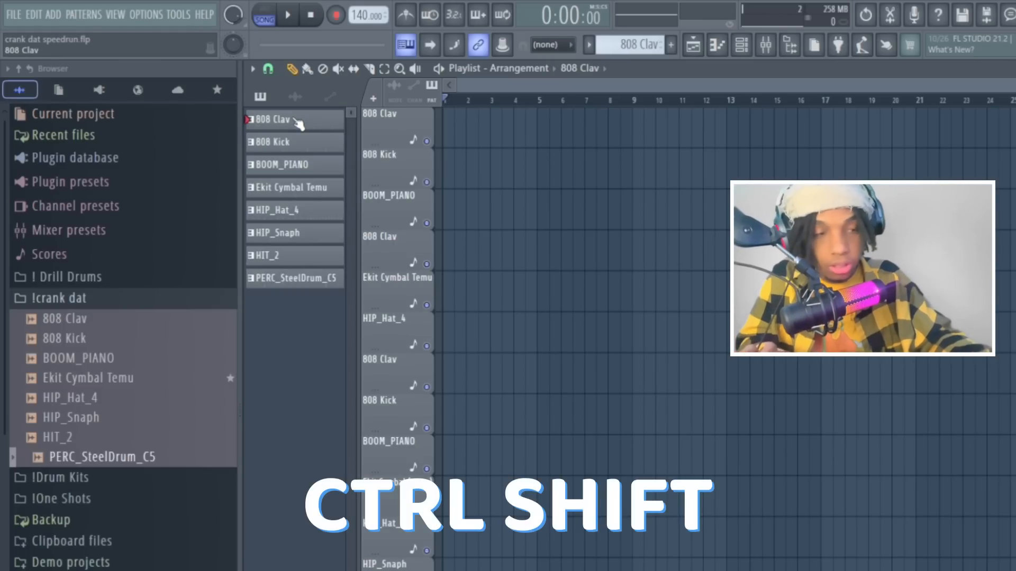
ctrl+shift+click(296, 121)
ctrl+shift+click(308, 281)
drag(308, 281, 393, 232)
drag(318, 187, 379, 202)
drag(460, 165, 351, 531)
Step: Duplicate all pattern clips to bar 3, then remove the BOOM_PIANO and HIT_2 copies at bar 3 and the Ekit Cymbal Temu clip at bar 1
key(ctrl+b)
key(ctrl+d)
right_click(228, 247)
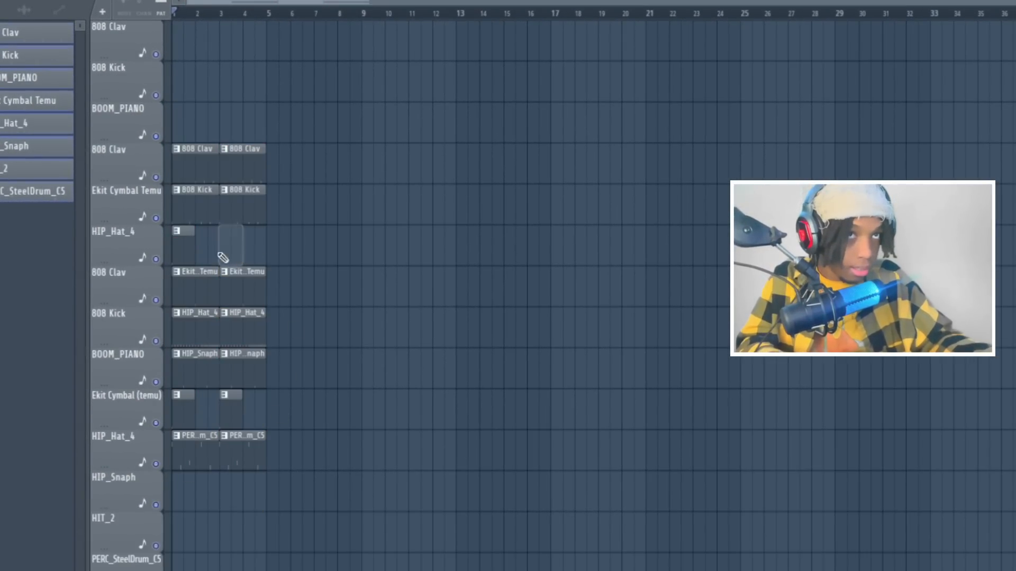
right_click(234, 409)
Step: Select the whole four-bar block of clips and duplicate it five times so it runs through bar 24
drag(347, 511, 165, 66)
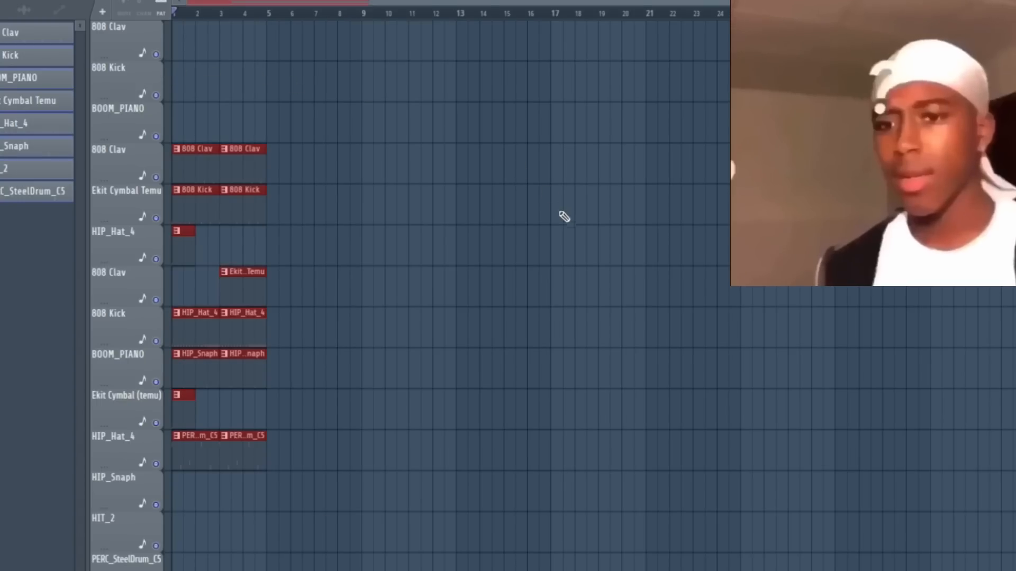
key(ctrl+b)
key(ctrl+b)
key(ctrl+b)
key(ctrl+b)
key(ctrl+b)
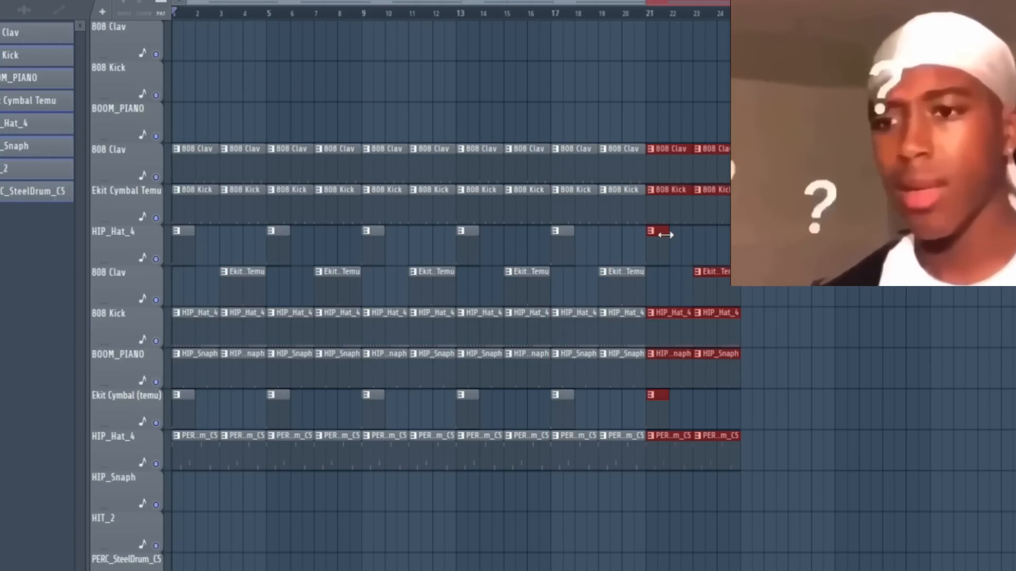
key(ctrl+d)
Step: Delete the 808 Clav and 808 Kick clips in bars 17 to 24 and the HIP_Hat_4 clips in bars 1 to 16
drag(754, 212, 568, 170)
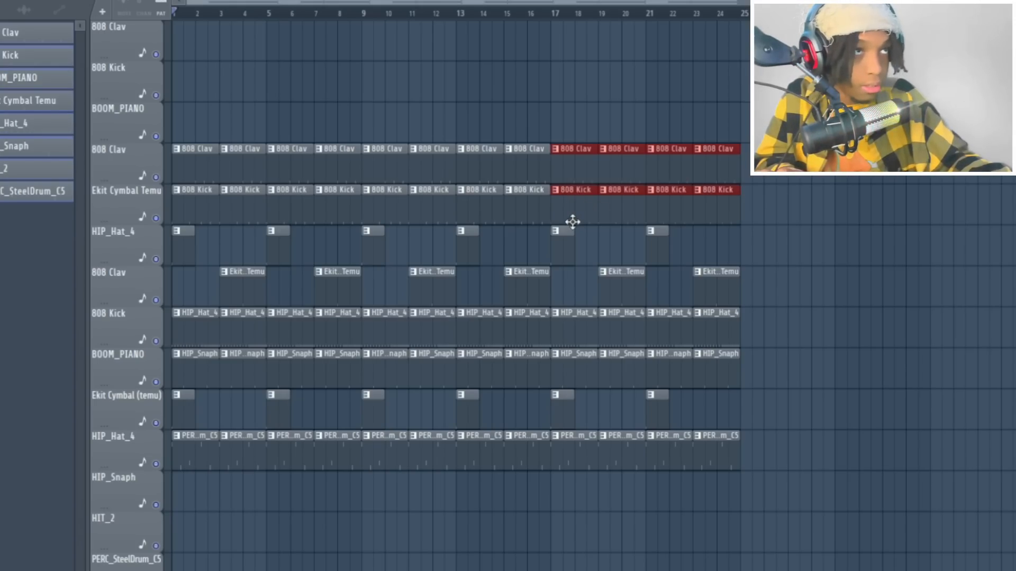
drag(538, 320, 106, 320)
key(Delete)
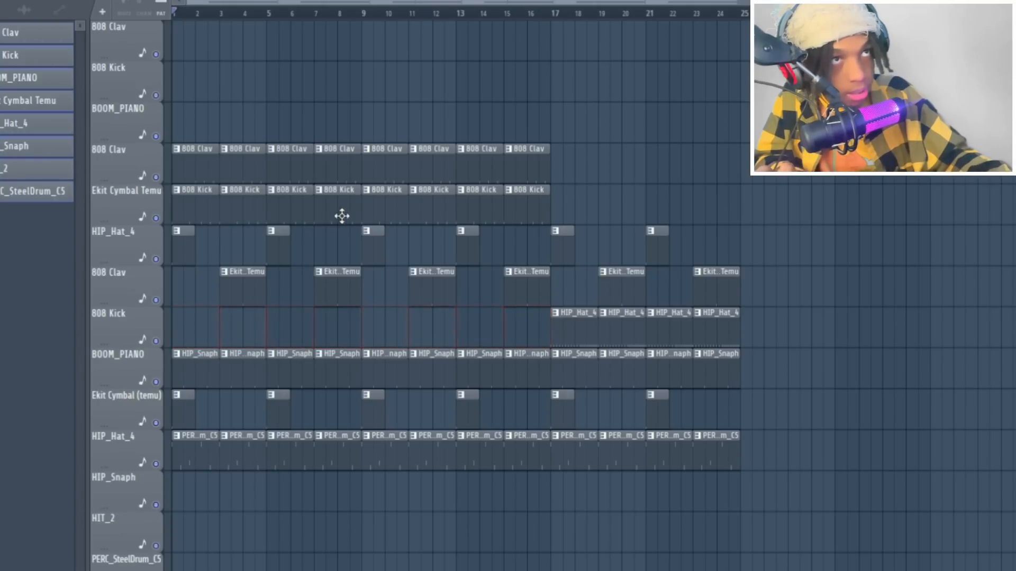
Step: Delete the 808 Clav and 808 Kick clips in bars 1 to 8, slice off the 808 Kick start through mid-bar 10, and play the arrangement
drag(343, 215, 177, 159)
key(Delete)
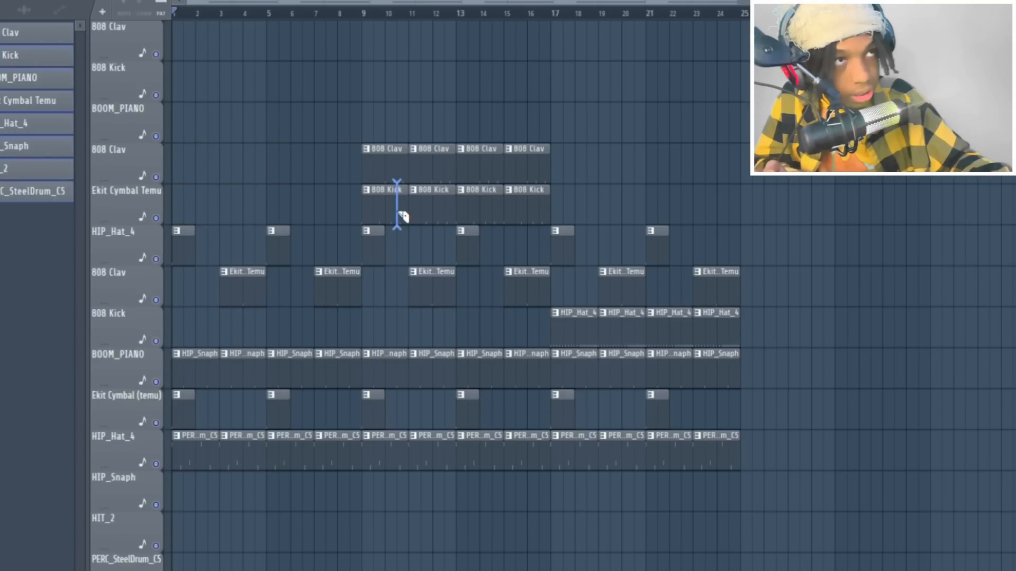
click(398, 217)
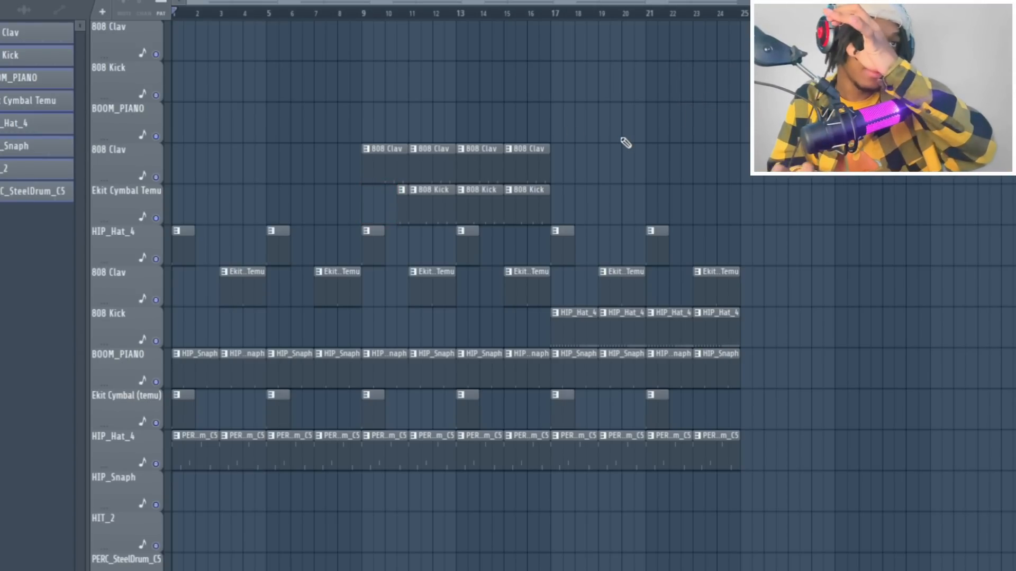
key(space)
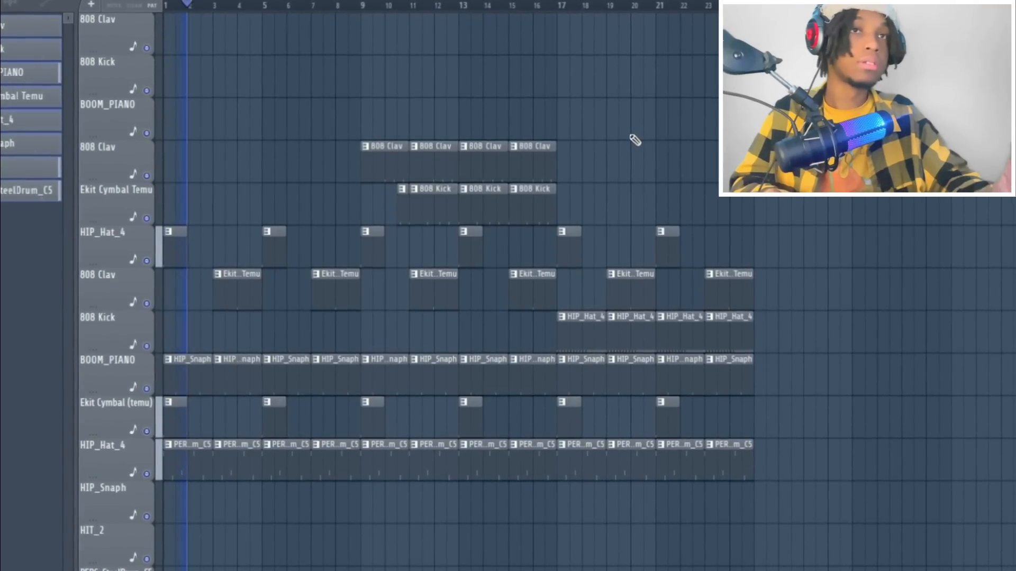